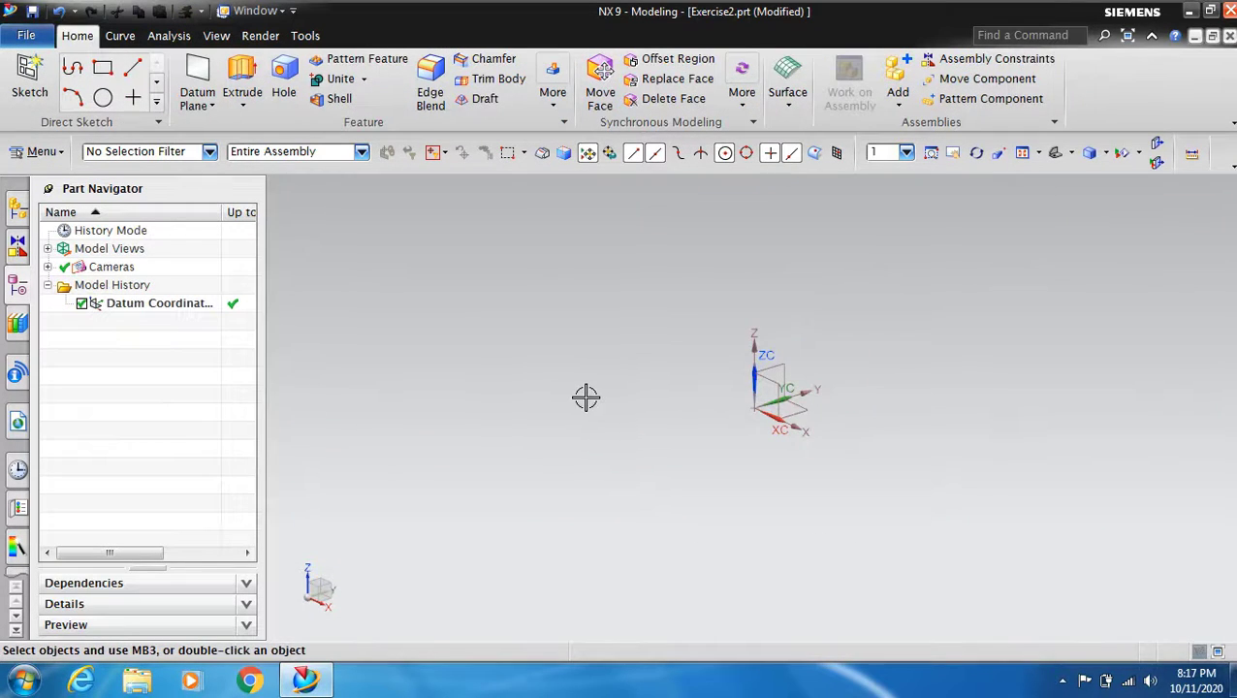
# Start a sketch on the YZ plane of the datum coordinate system, viewed normal to that plane.
pyautogui.click(31, 91)
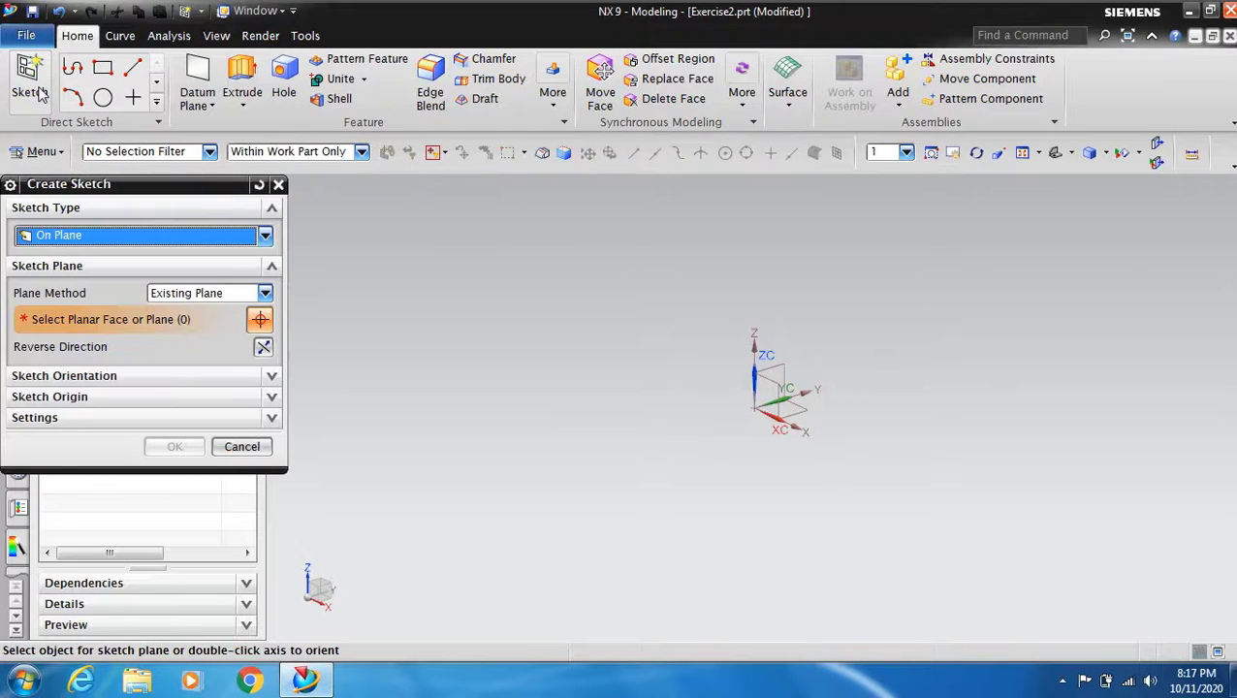
pyautogui.click(216, 35)
pyautogui.click(124, 85)
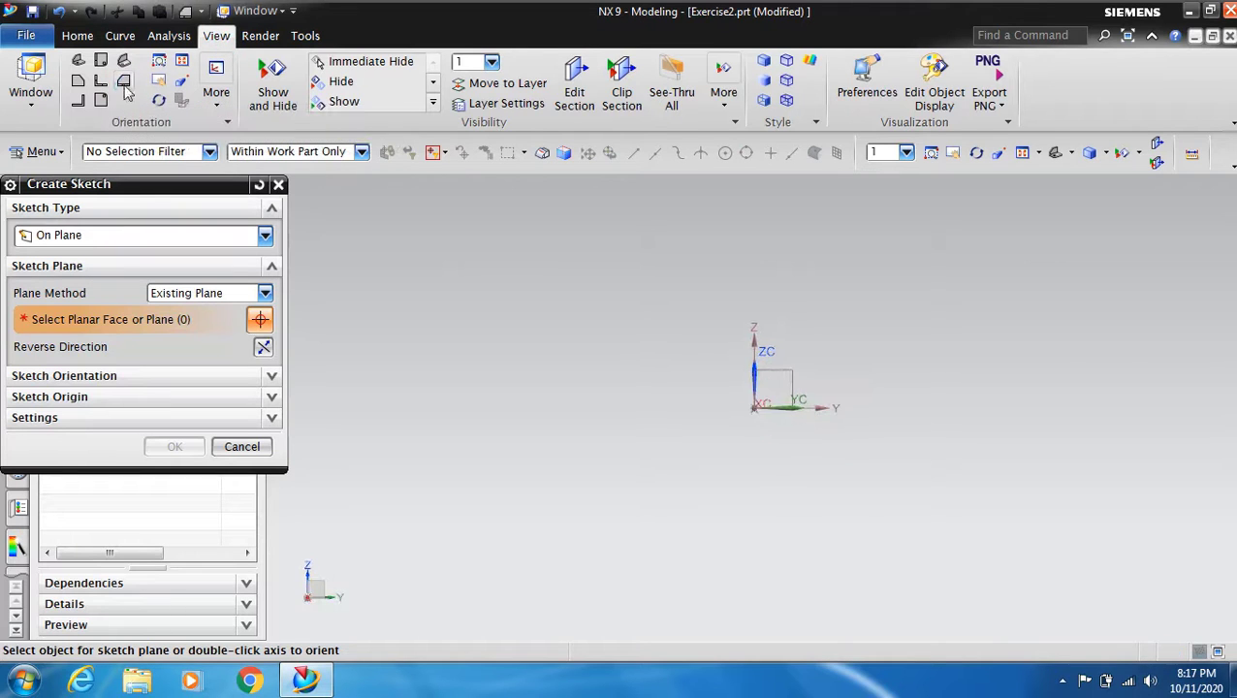
pyautogui.click(787, 355)
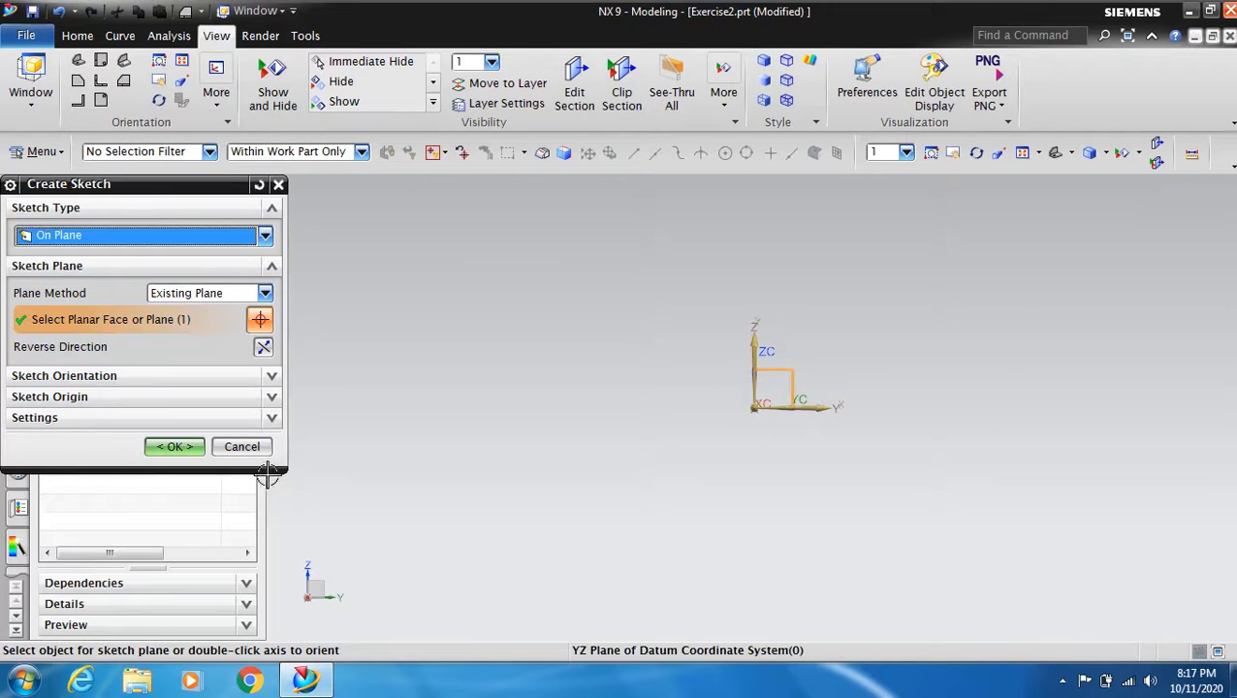
pyautogui.click(174, 445)
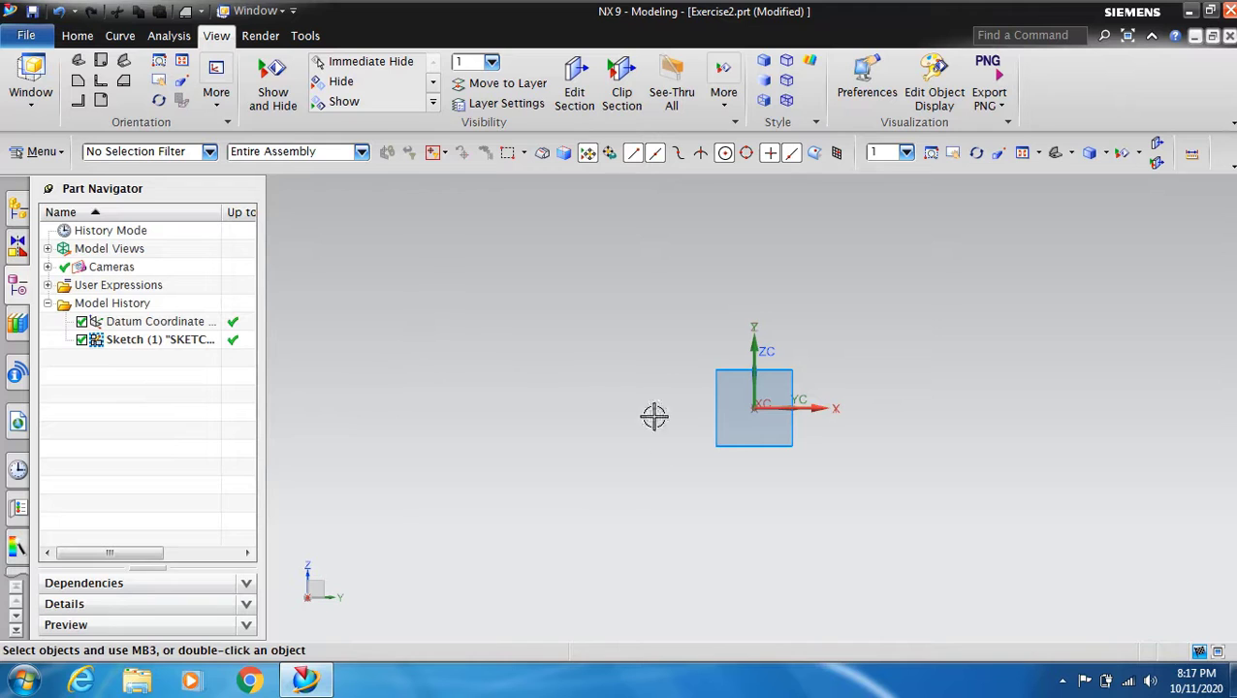
# Draw a vertical line 82 mm long upward from the sketch origin.
pyautogui.click(177, 66)
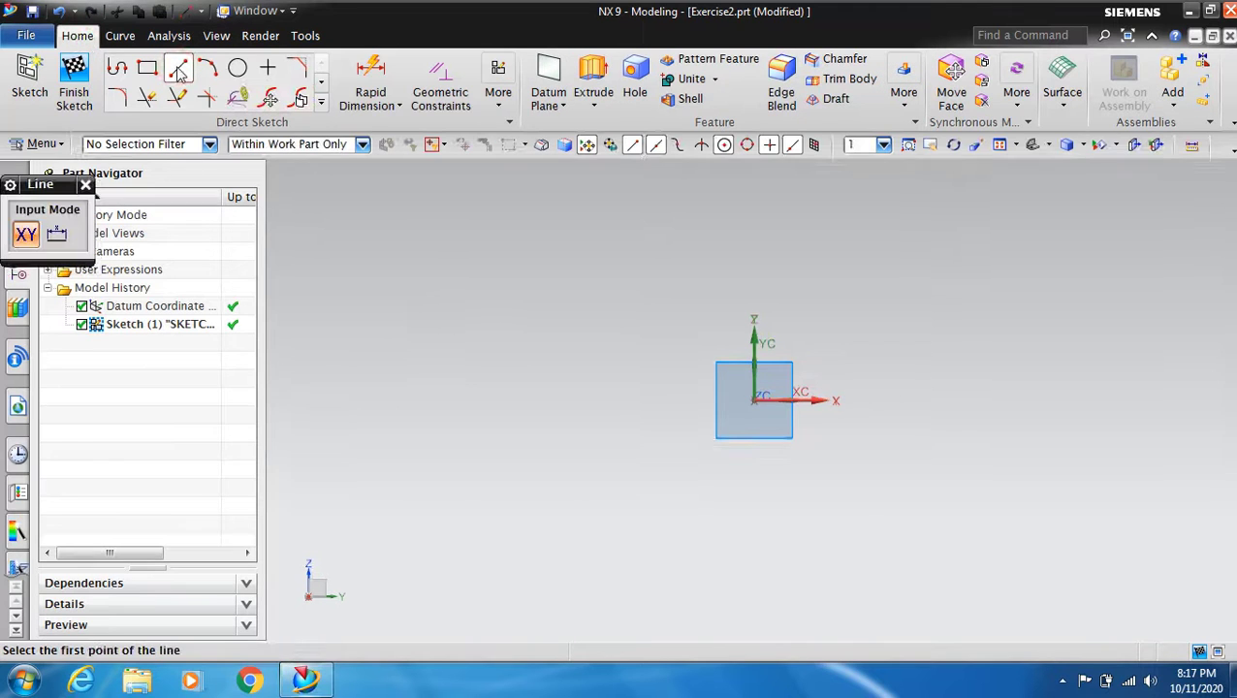
pyautogui.click(750, 397)
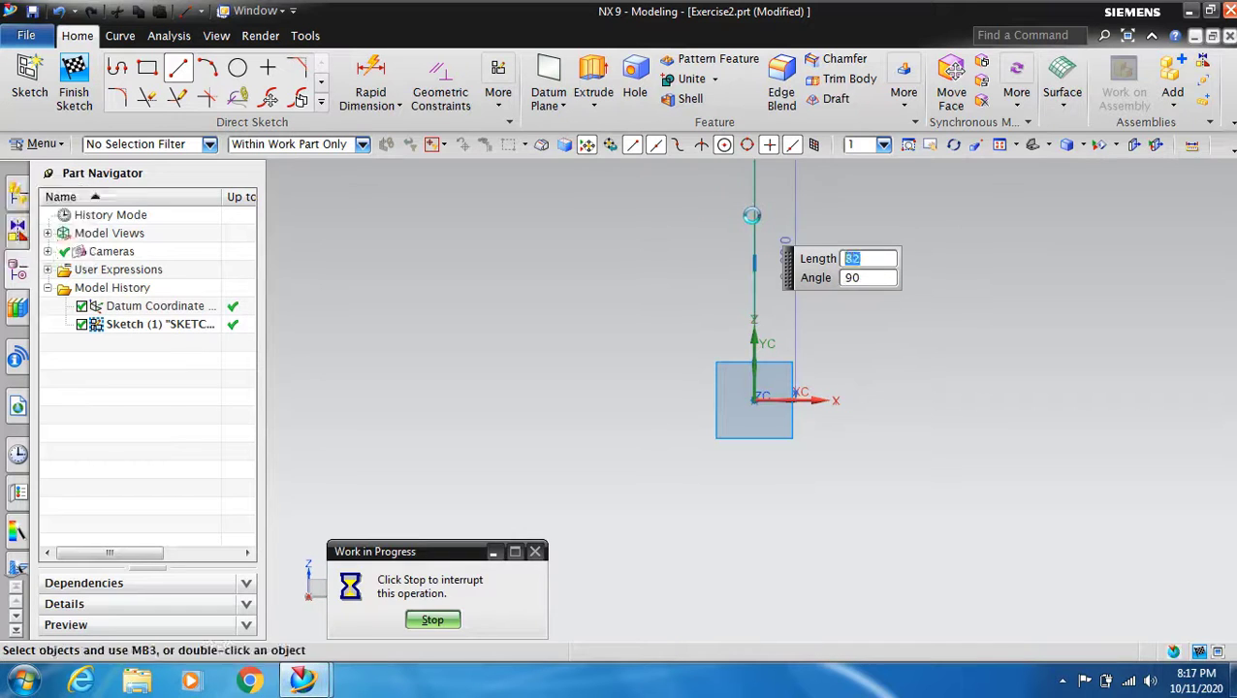
pyautogui.scroll(-1, 790, 541)
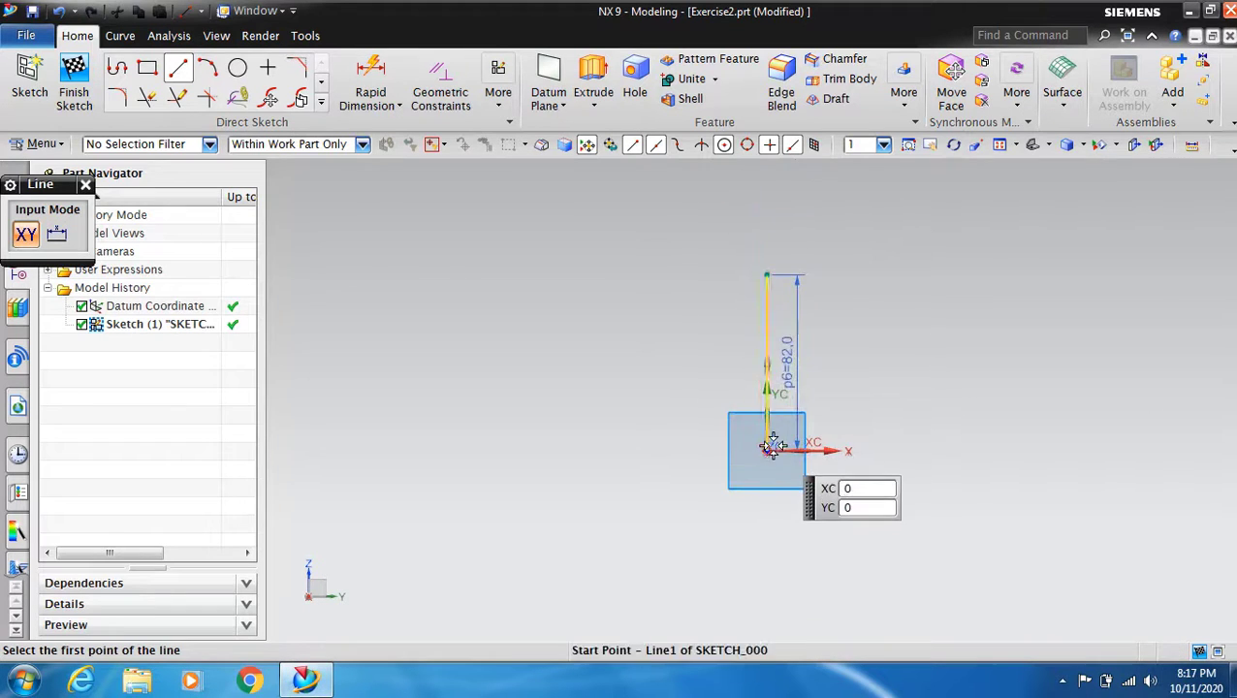
pyautogui.scroll(1, 774, 445)
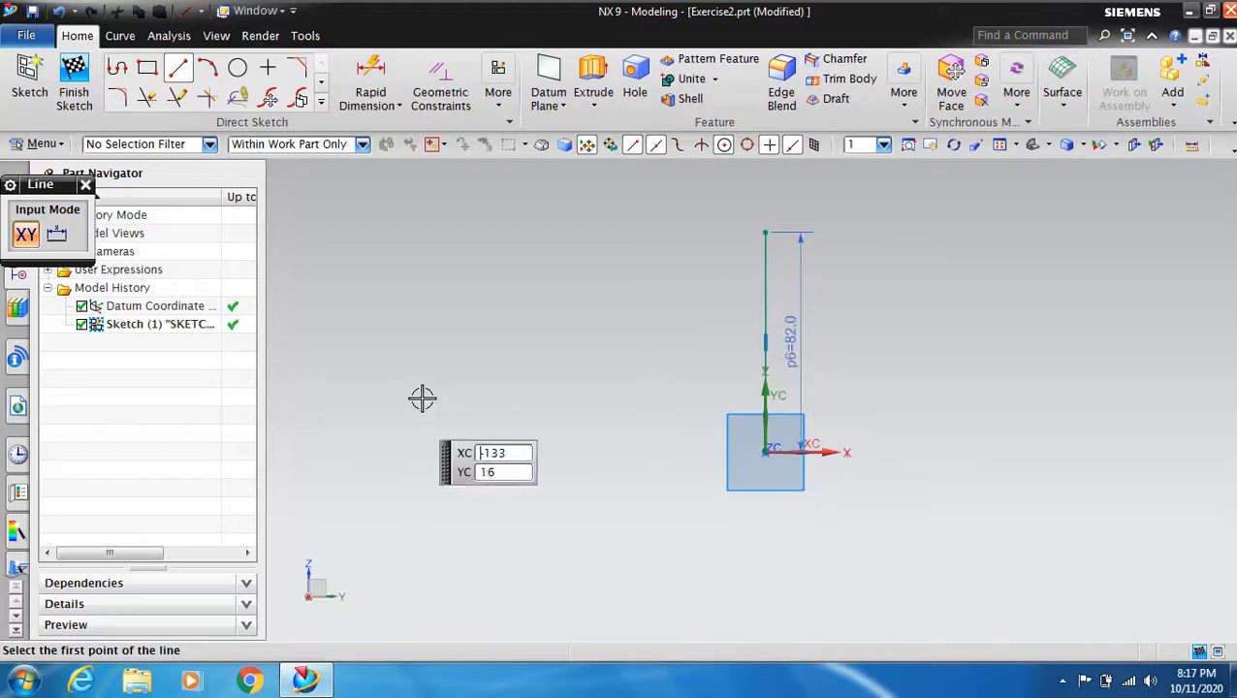
# Draw a horizontal base line 66 mm long from the origin at an angle of 180 degrees.
pyautogui.click(765, 450)
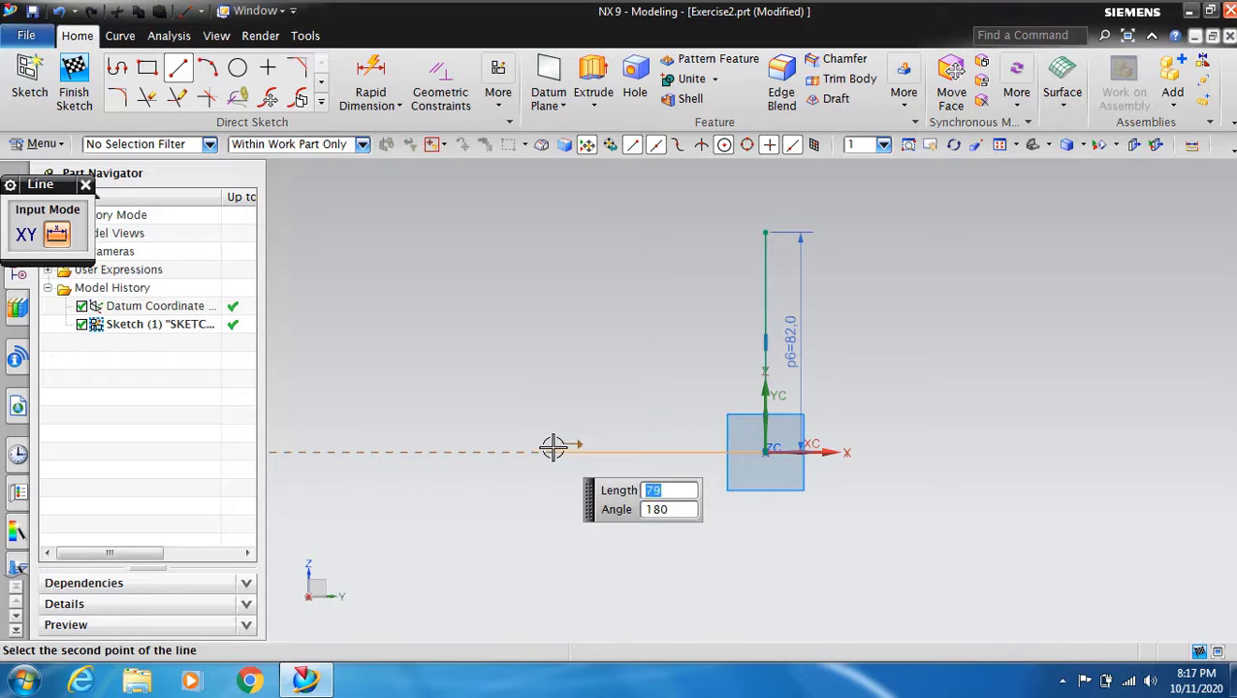
pyautogui.write('66')
pyautogui.press('Tab')
pyautogui.press('Return')
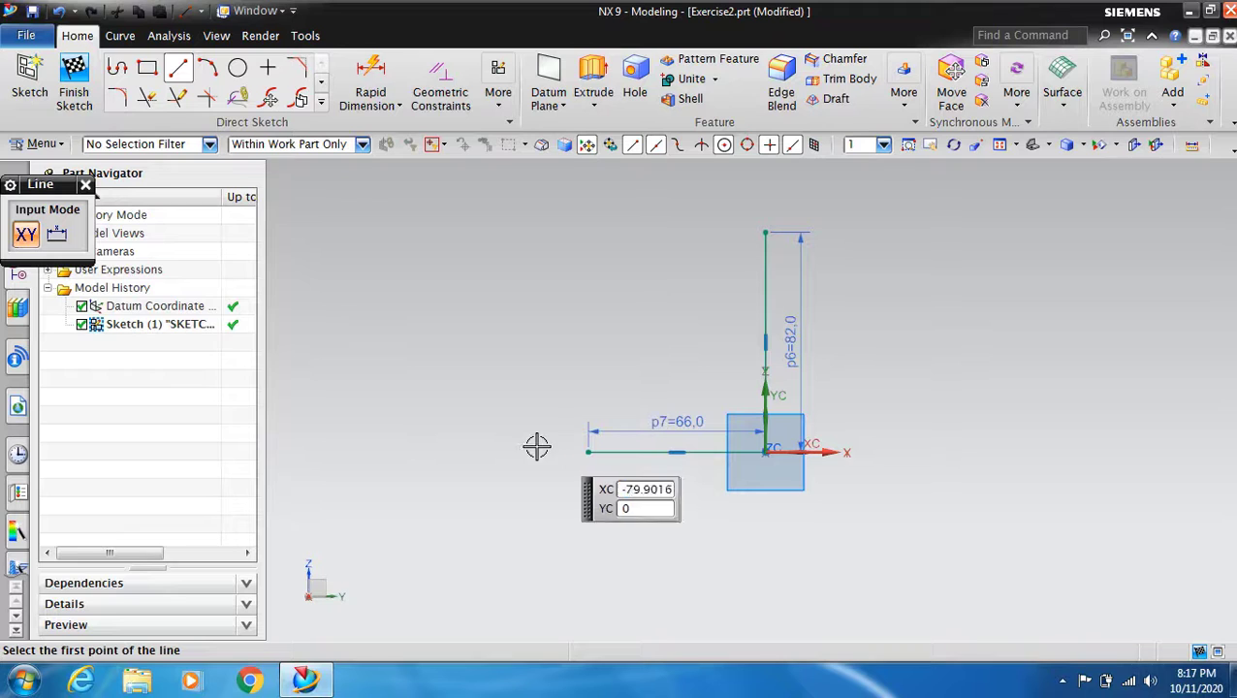
# Draw a horizontal line 32 mm long at 180 degrees from the upper end of the 82 mm line.
pyautogui.click(766, 233)
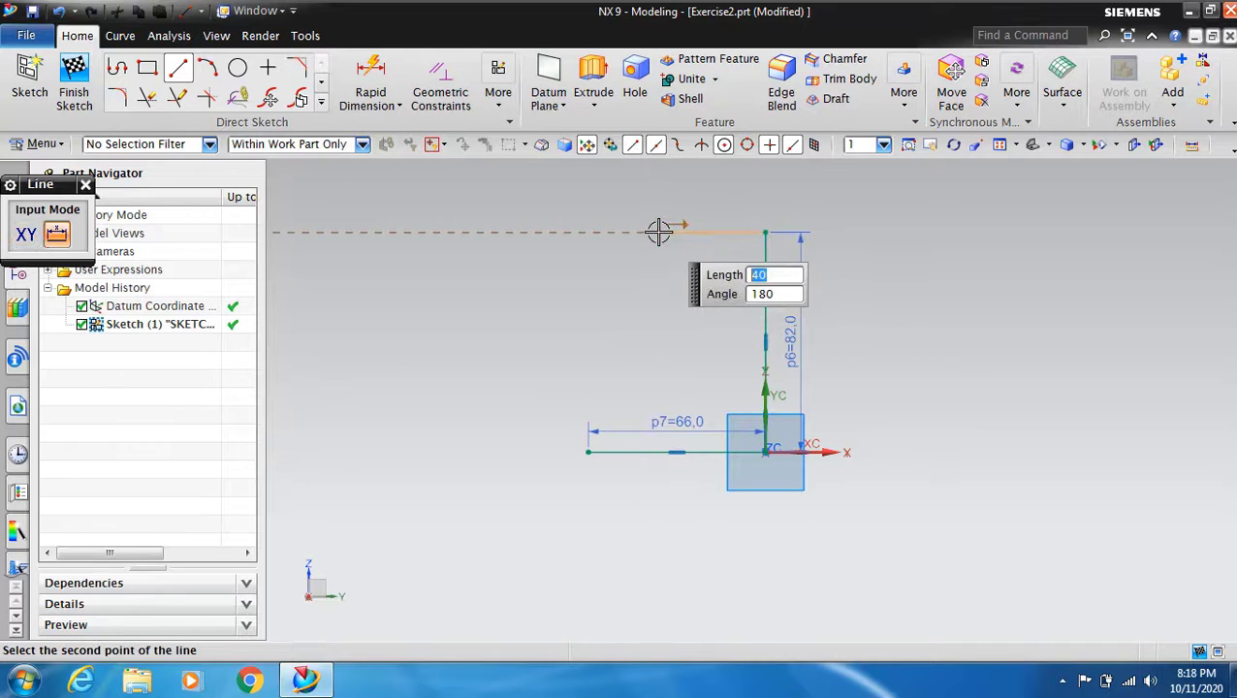
pyautogui.press('Tab')
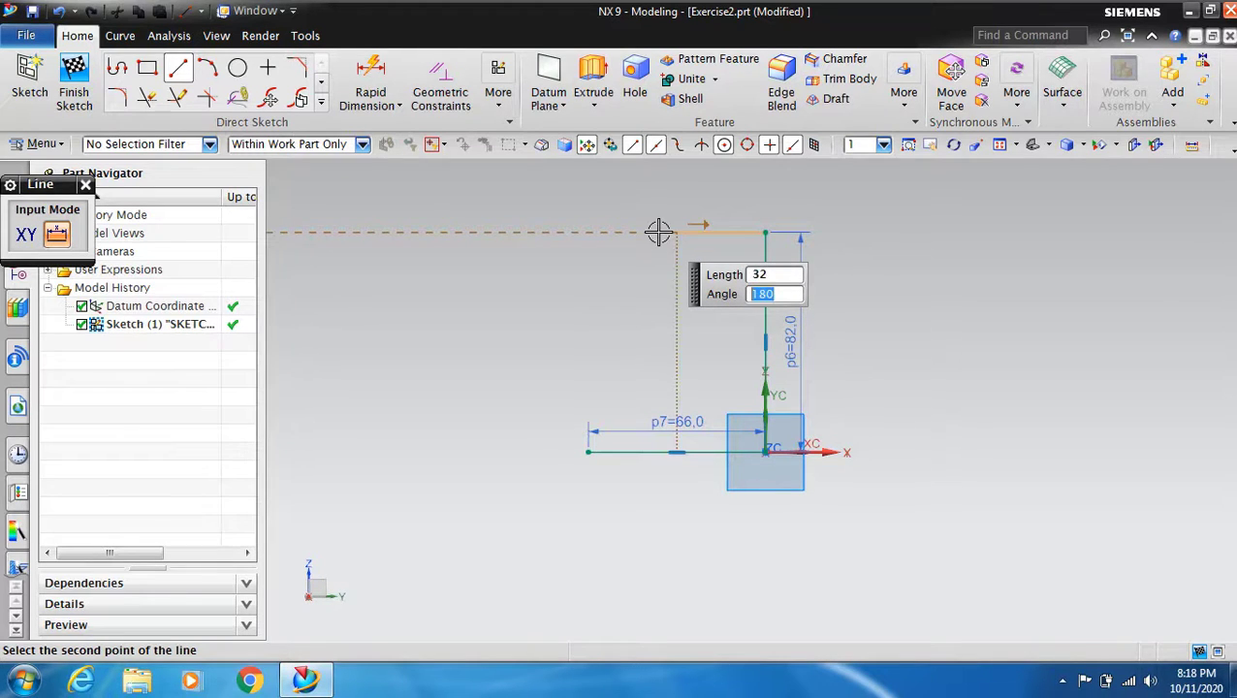
pyautogui.press('Return')
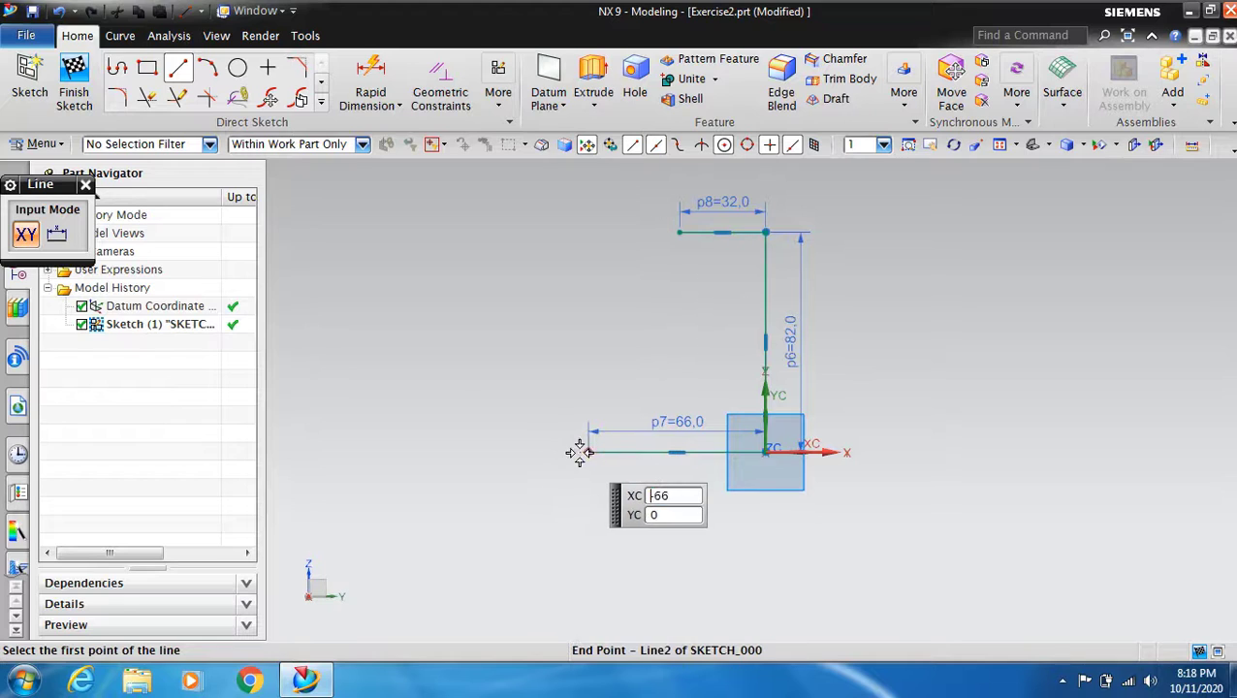
# Draw a 36 mm vertical line up from the base line's free end, close the profile with a slanted line, and finish the sketch.
pyautogui.click(587, 452)
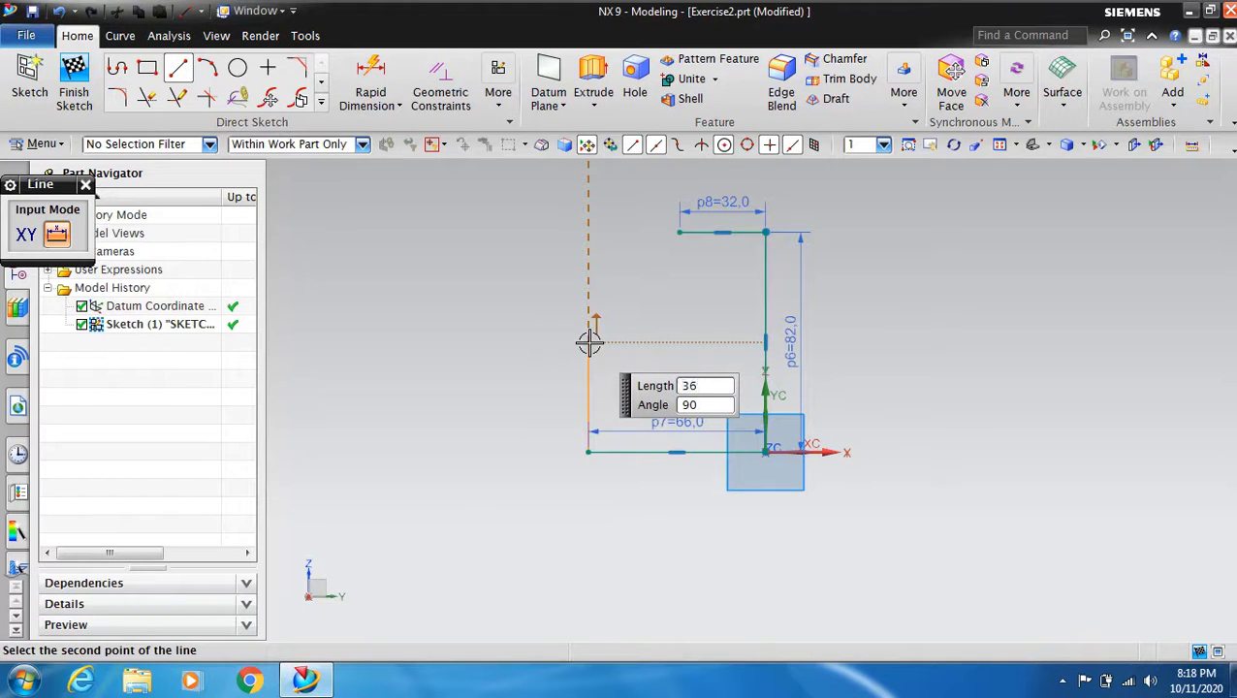
pyautogui.press('Return')
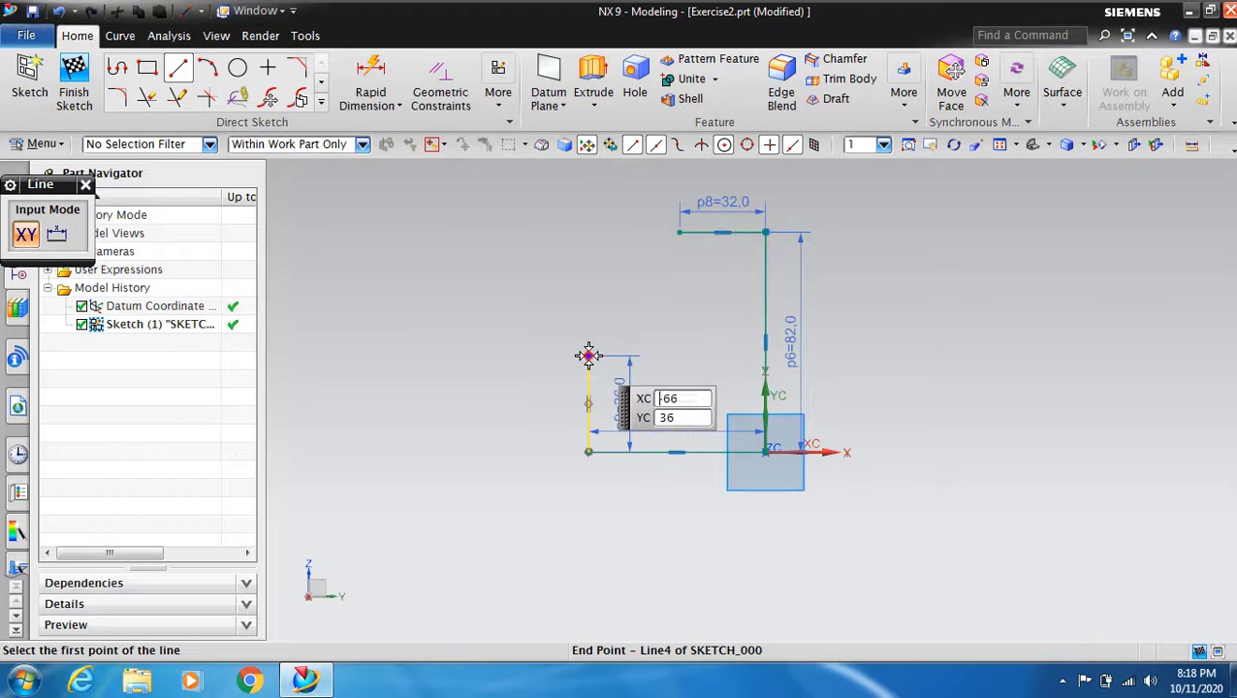
pyautogui.click(588, 356)
pyautogui.click(679, 233)
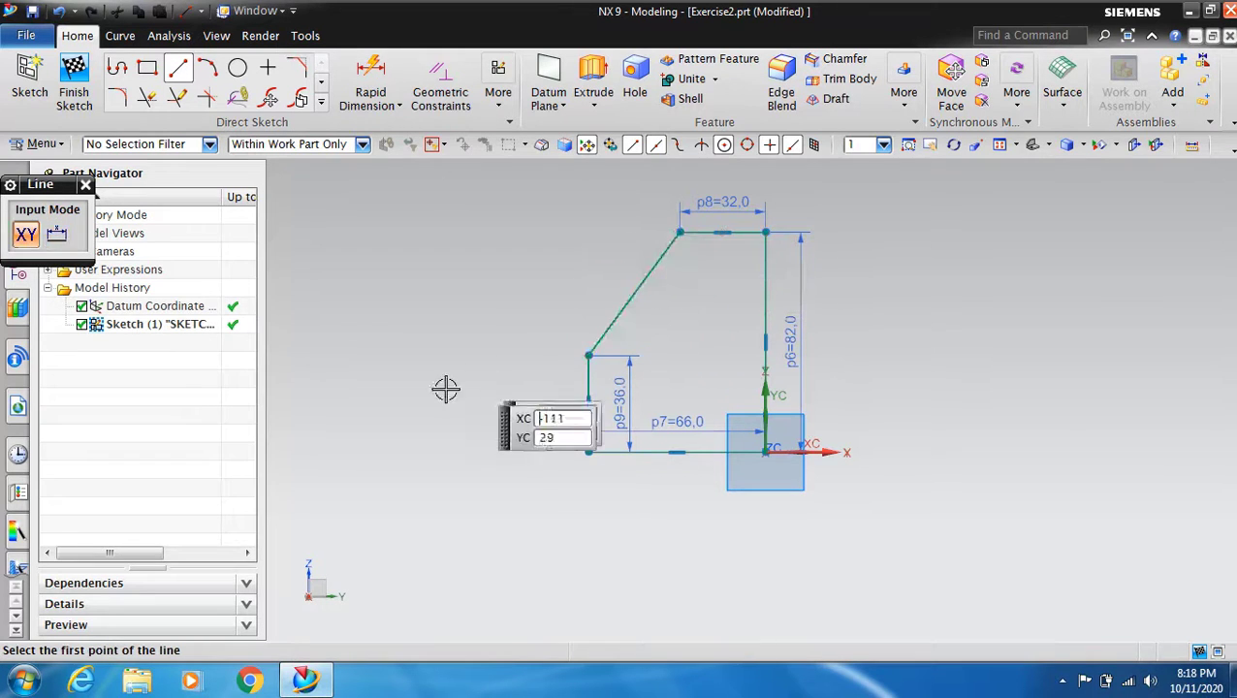
pyautogui.press('Escape')
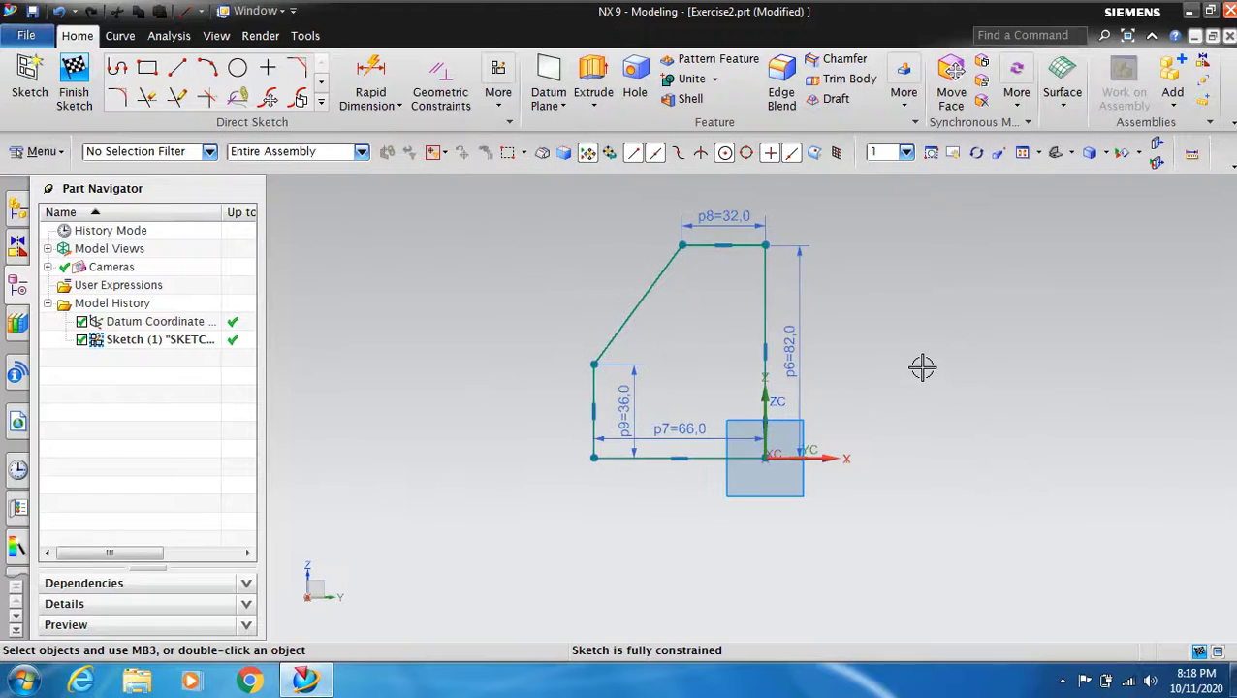
pyautogui.click(73, 82)
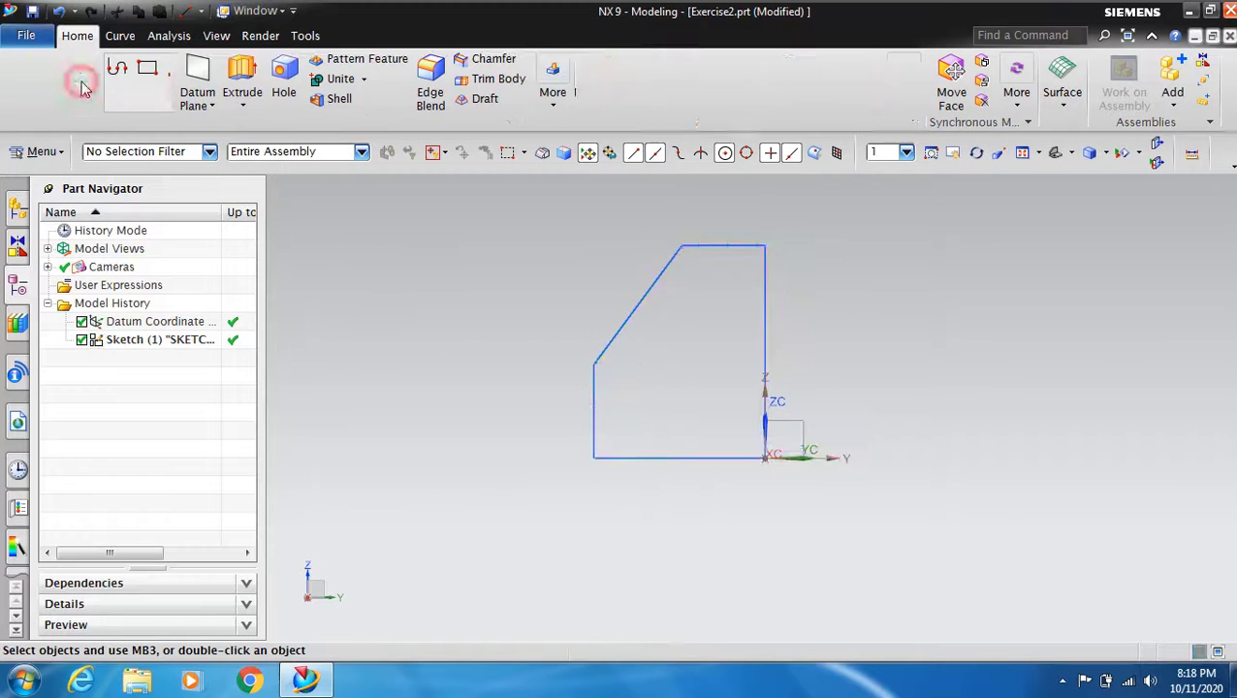
# Extrude the closed five-line profile 80 mm as a solid body and hide its sketch.
pyautogui.scroll(-2, 872, 425)
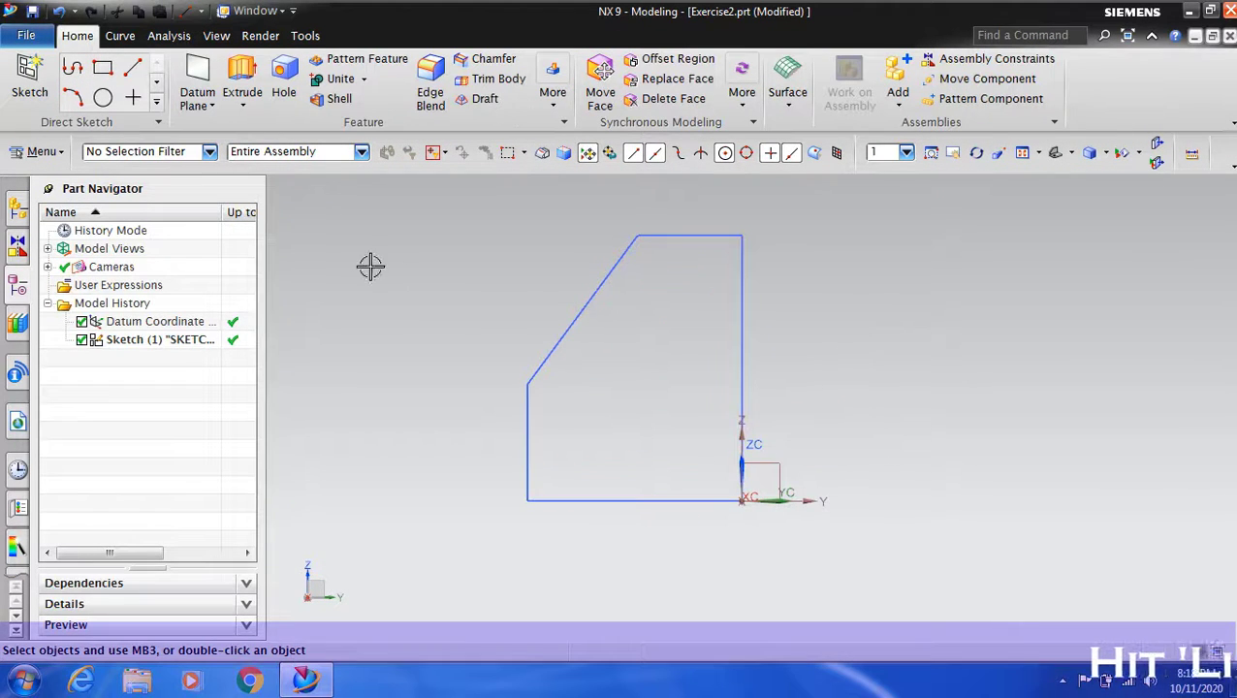
pyautogui.click(243, 82)
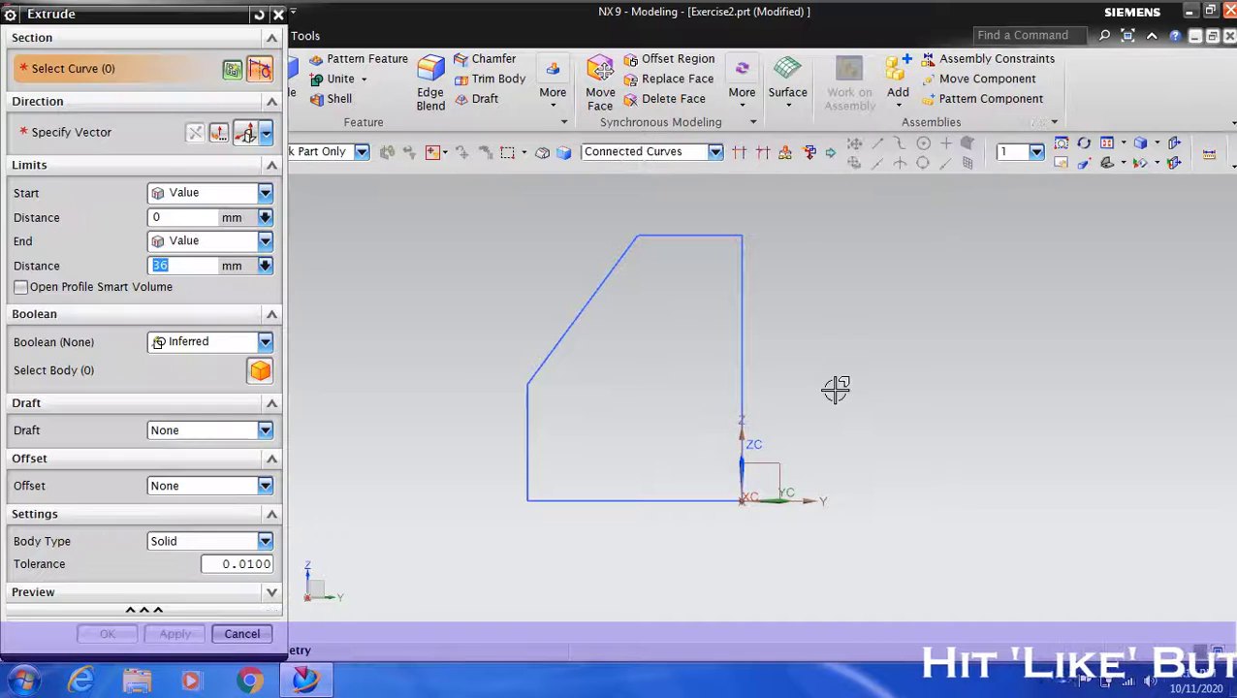
pyautogui.click(741, 313)
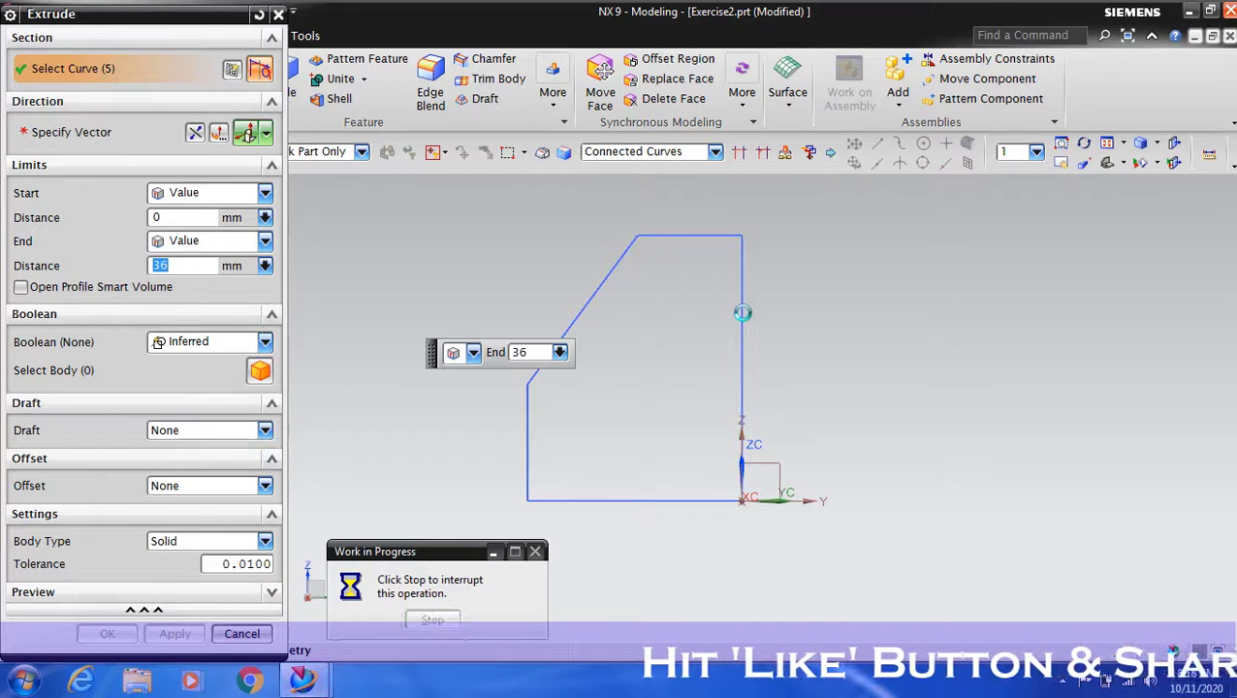
pyautogui.click(1083, 143)
pyautogui.moveTo(938, 262); pyautogui.dragTo(1015, 187)
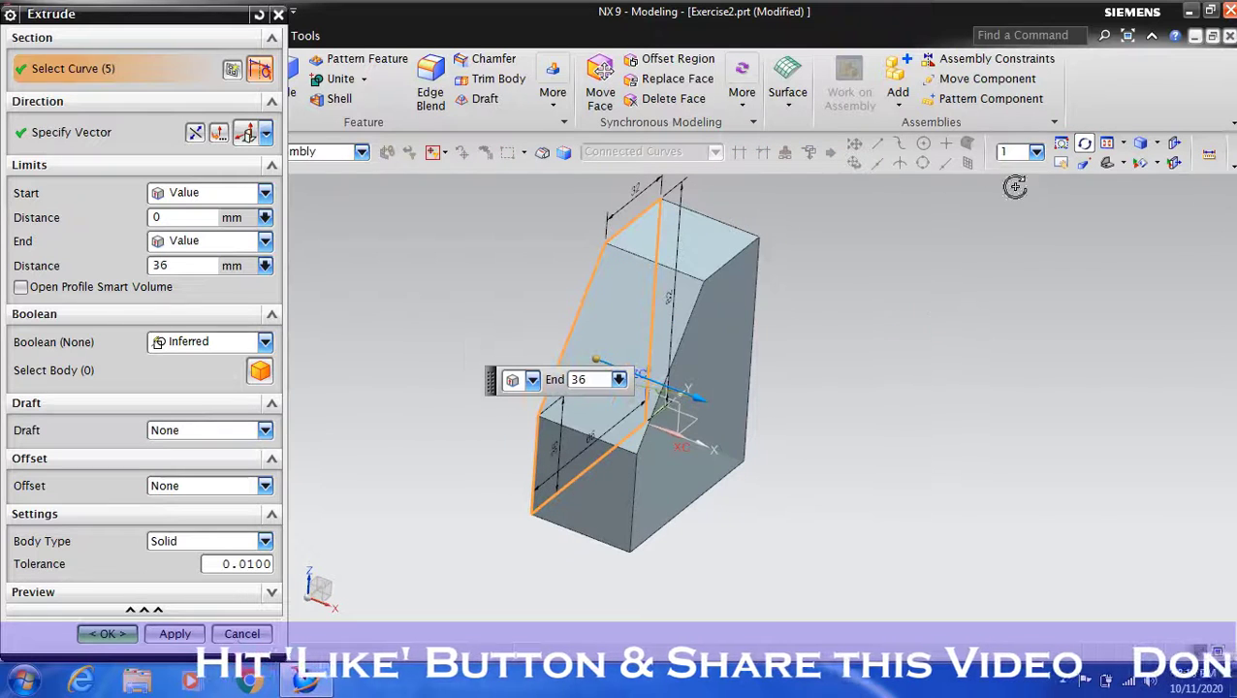
pyautogui.click(1083, 144)
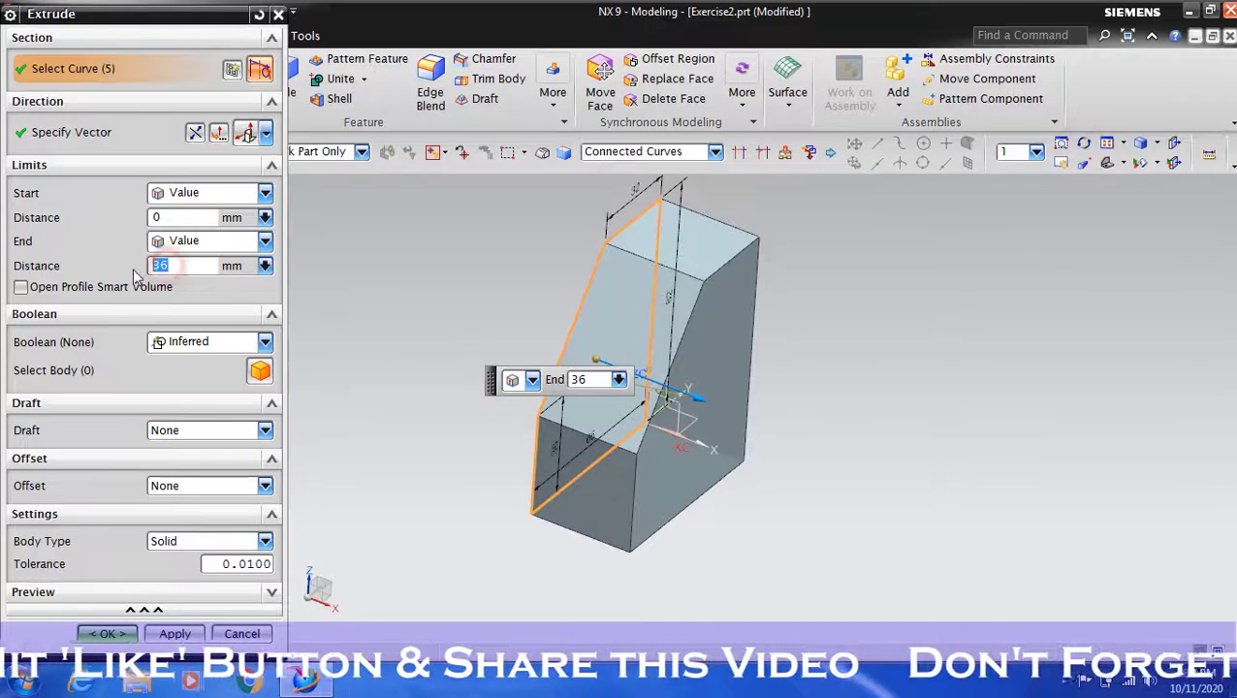
pyautogui.press('Return')
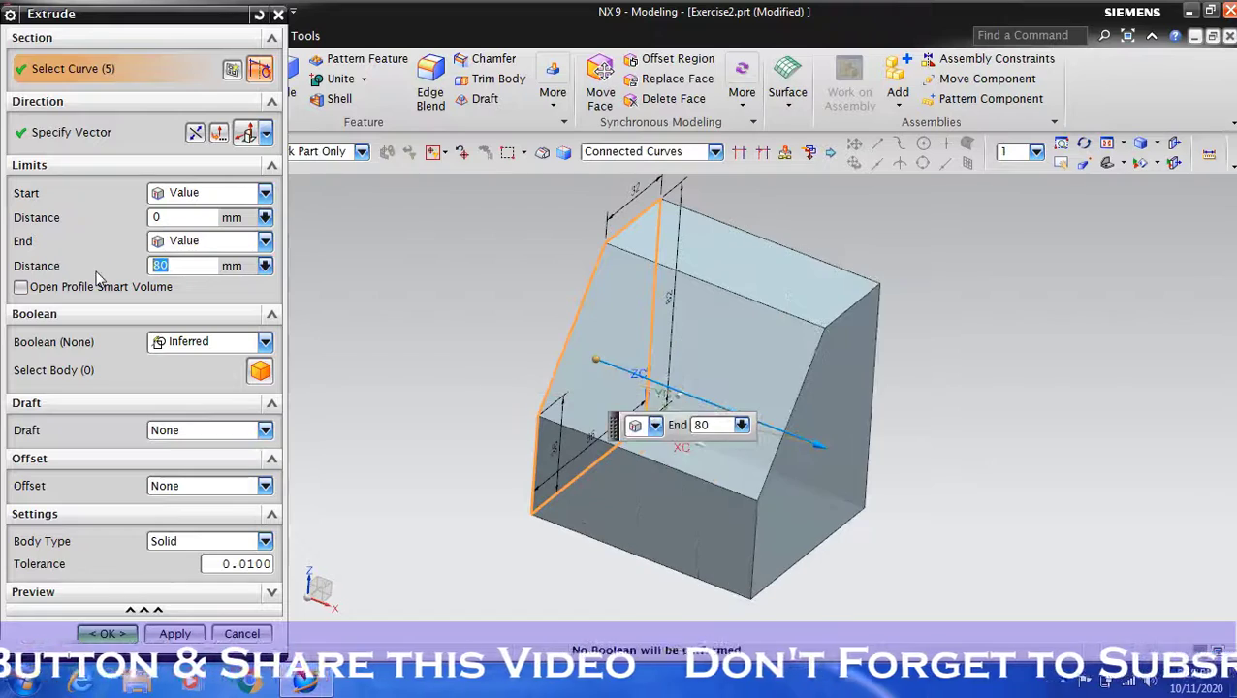
pyautogui.click(109, 633)
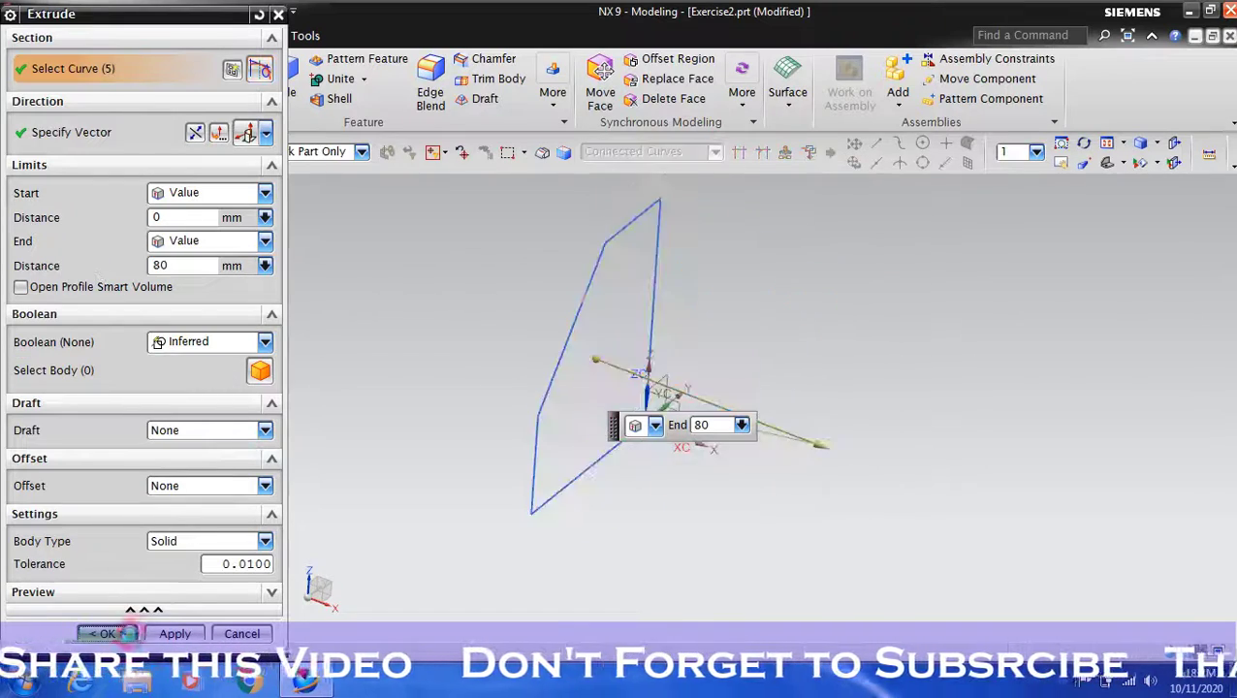
pyautogui.rightClick(576, 297)
pyautogui.click(678, 187)
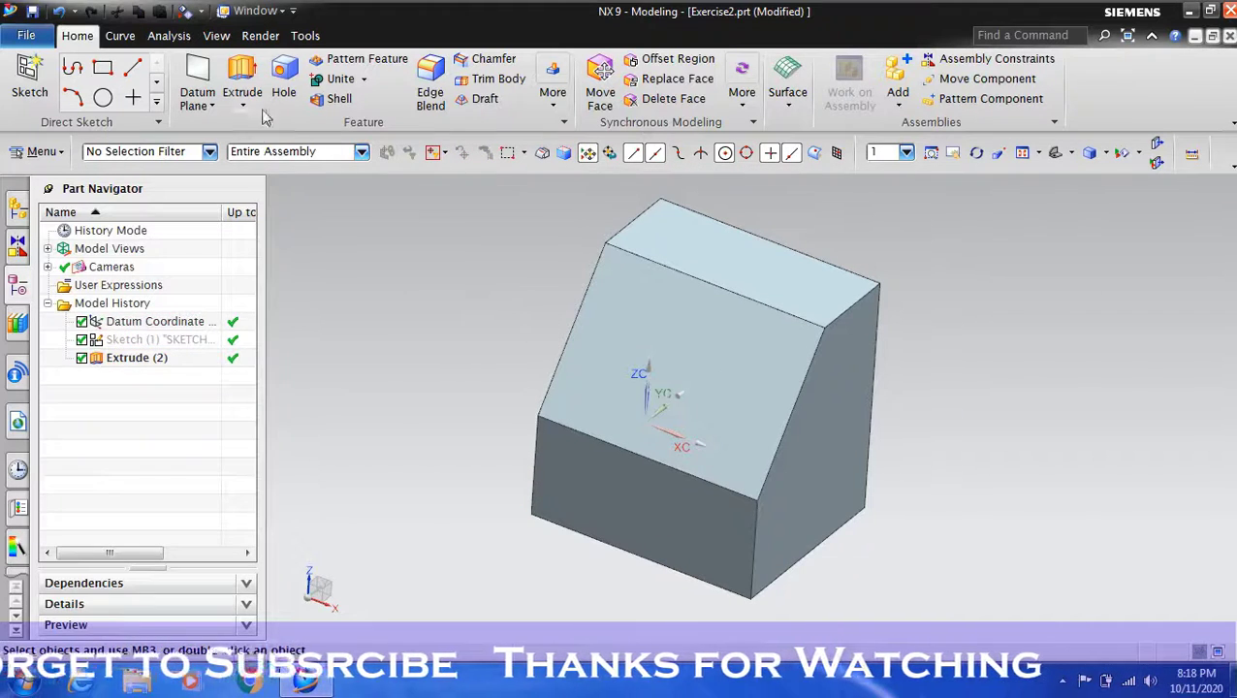
# Chamfer the top face's short edge at the far +X end asymmetrically, 12 mm along the top and 21 mm down the side.
pyautogui.click(491, 63)
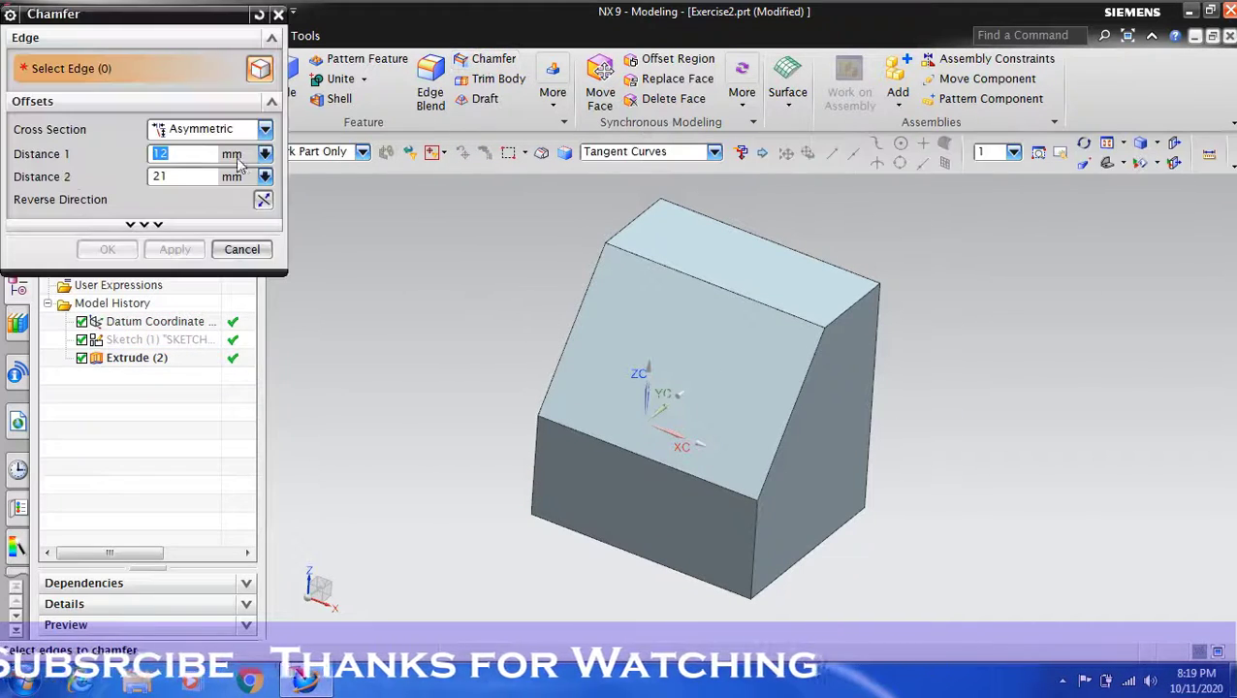
pyautogui.click(186, 158)
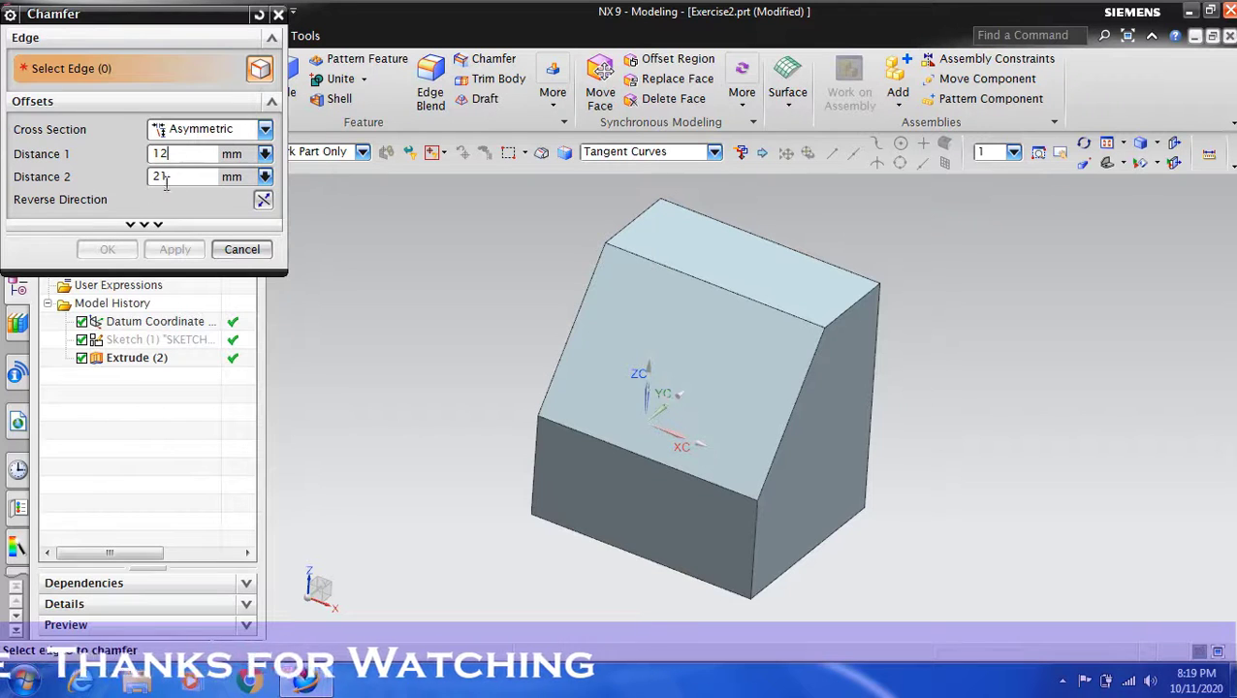
pyautogui.click(266, 129)
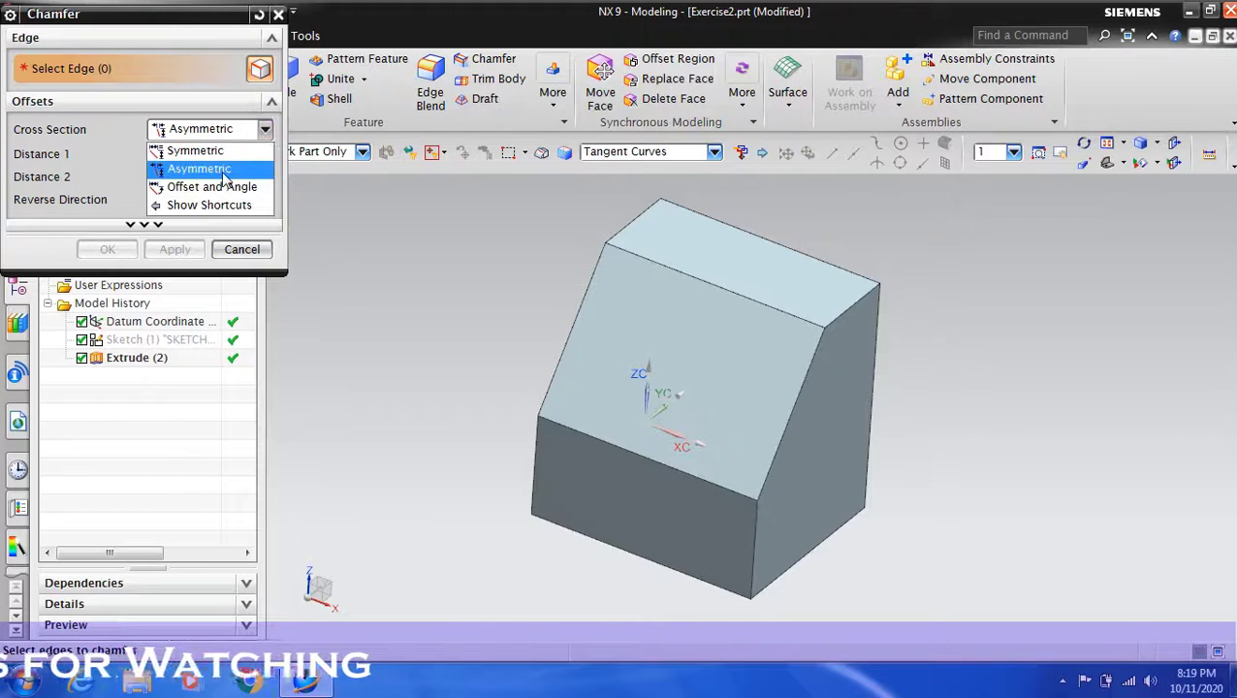
pyautogui.click(222, 172)
pyautogui.click(181, 159)
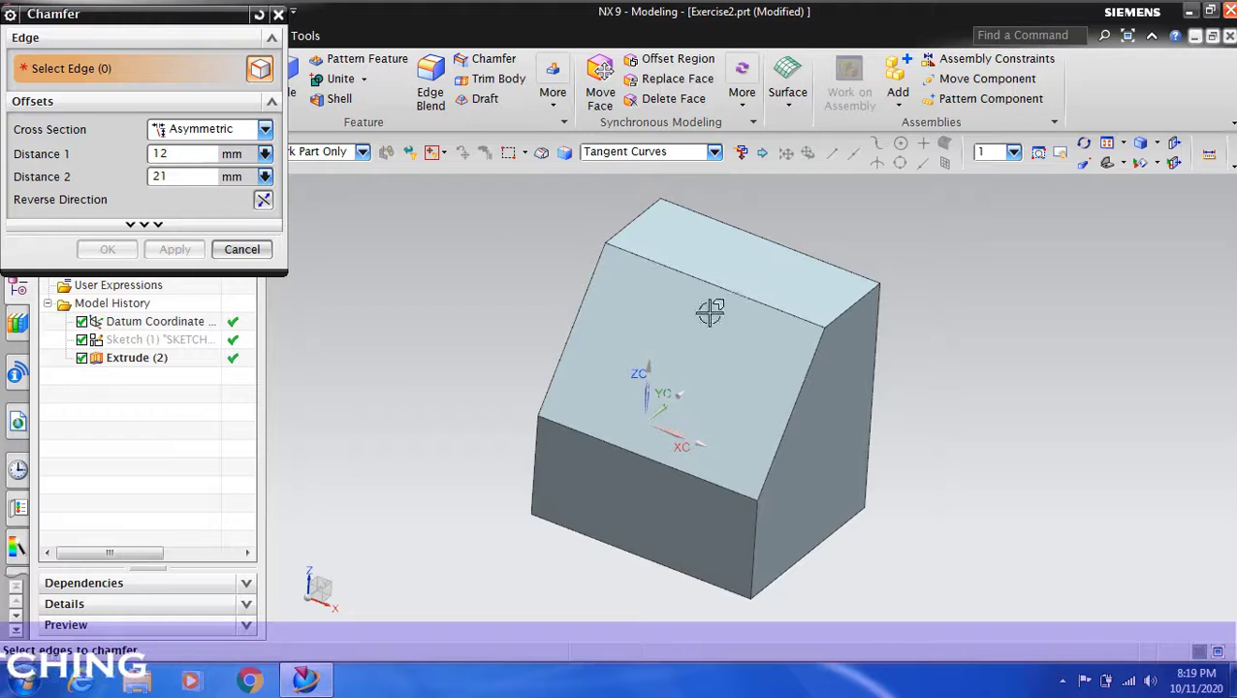
pyautogui.click(850, 303)
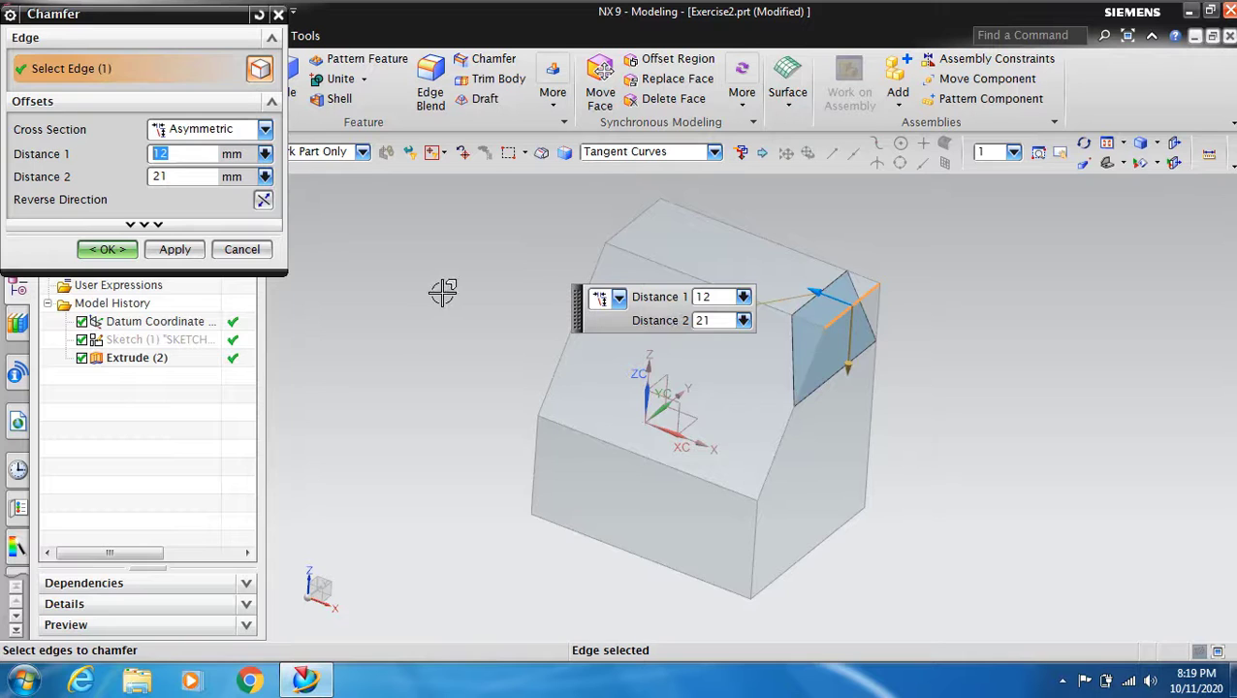
pyautogui.click(175, 250)
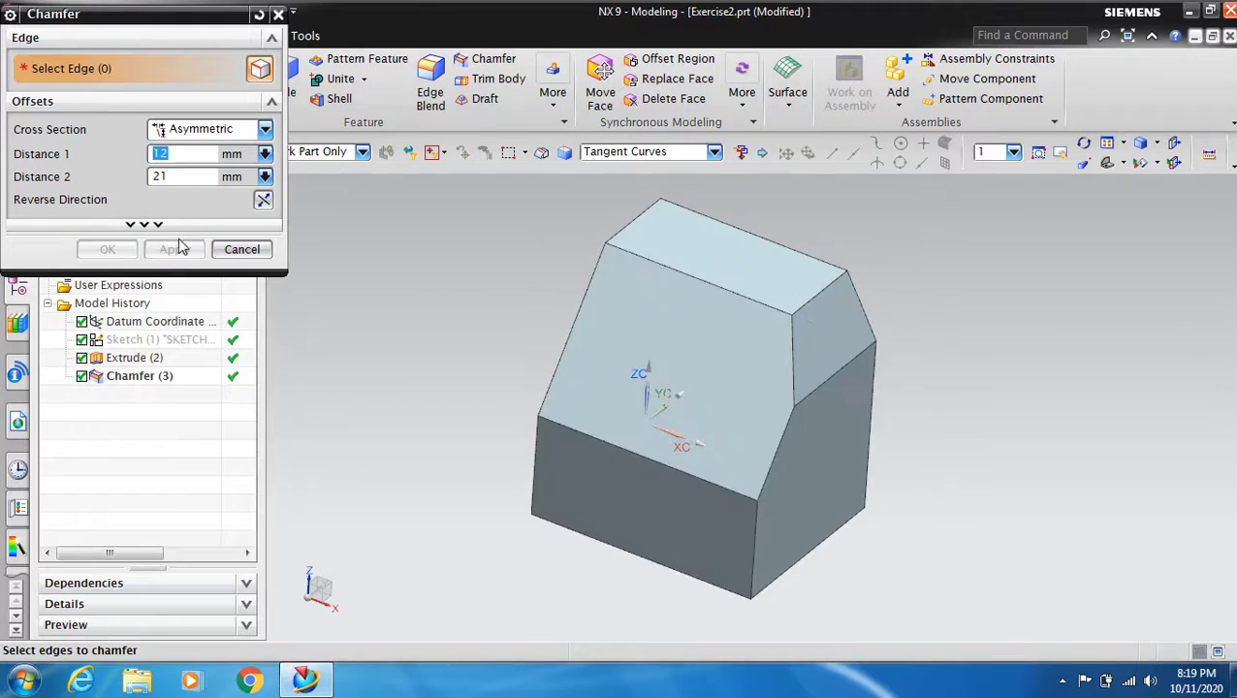
# Chamfer the opposite short top edge asymmetrically with 12 mm and 21 mm, reversing the direction so 21 mm runs down the side.
pyautogui.click(629, 223)
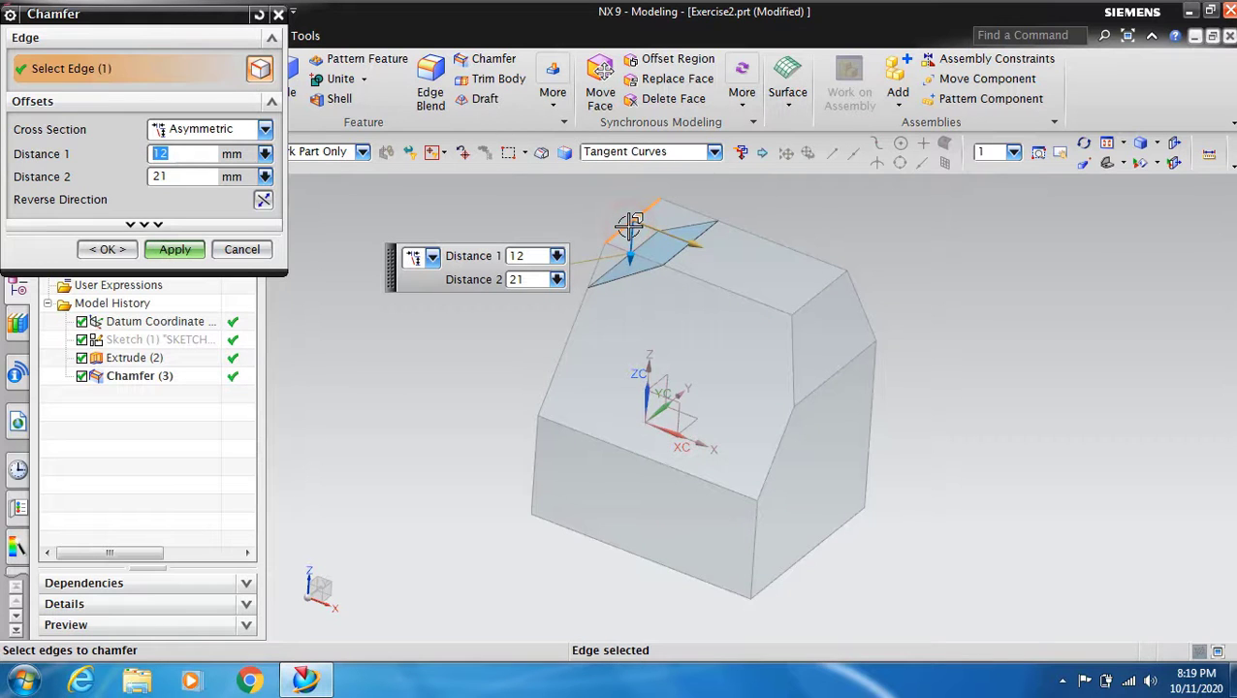
pyautogui.click(264, 200)
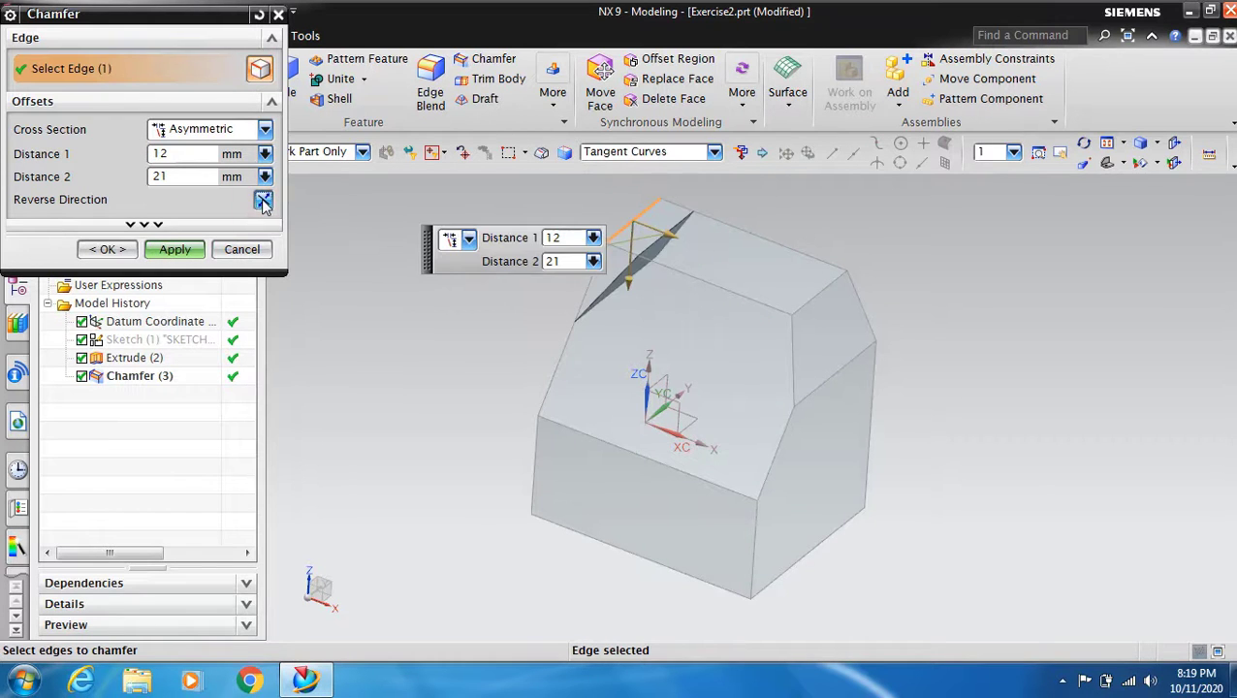
pyautogui.click(109, 251)
pyautogui.scroll(-2, 474, 386)
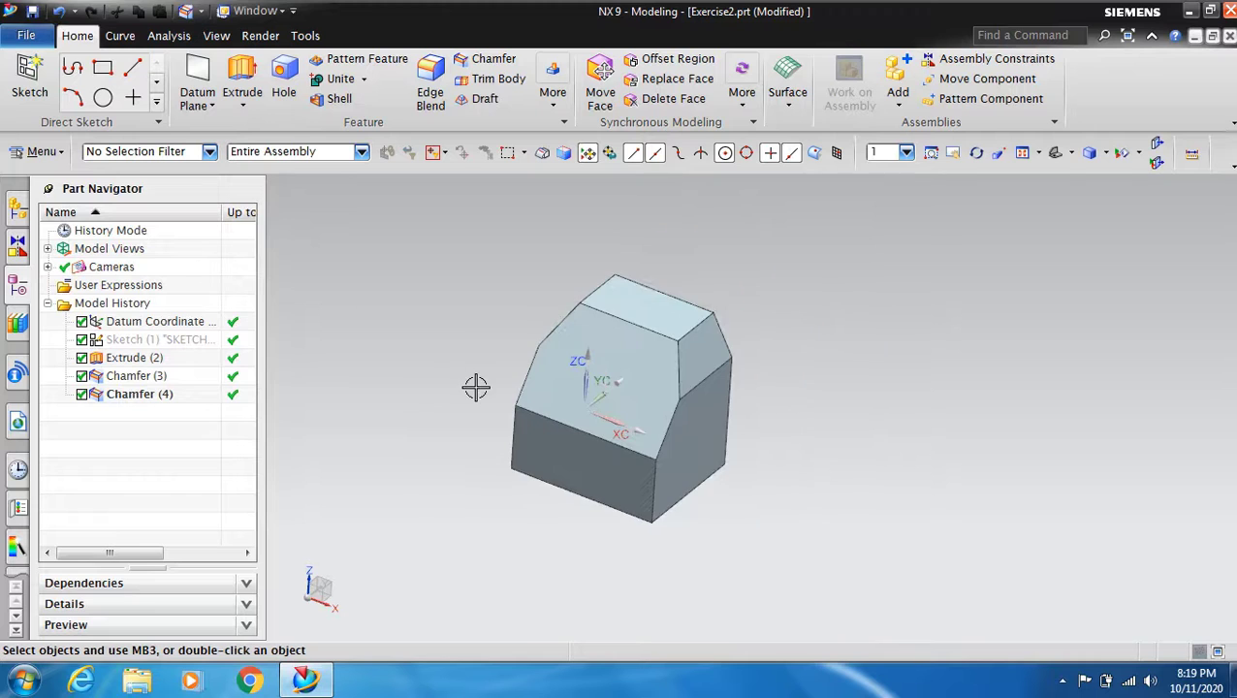
# Start a hole on the block's top face, placing its centre point about 26 mm and 16 mm from the sketch axes.
pyautogui.click(976, 154)
pyautogui.moveTo(817, 242); pyautogui.dragTo(853, 281)
pyautogui.click(979, 155)
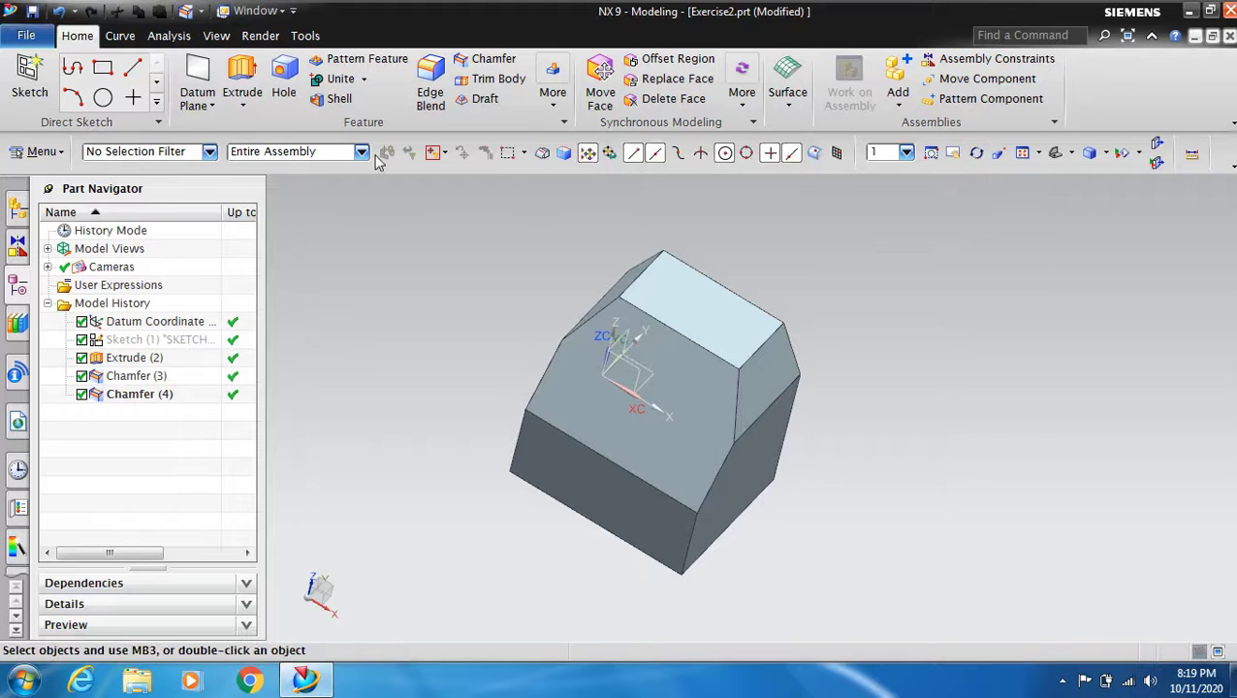
pyautogui.click(284, 72)
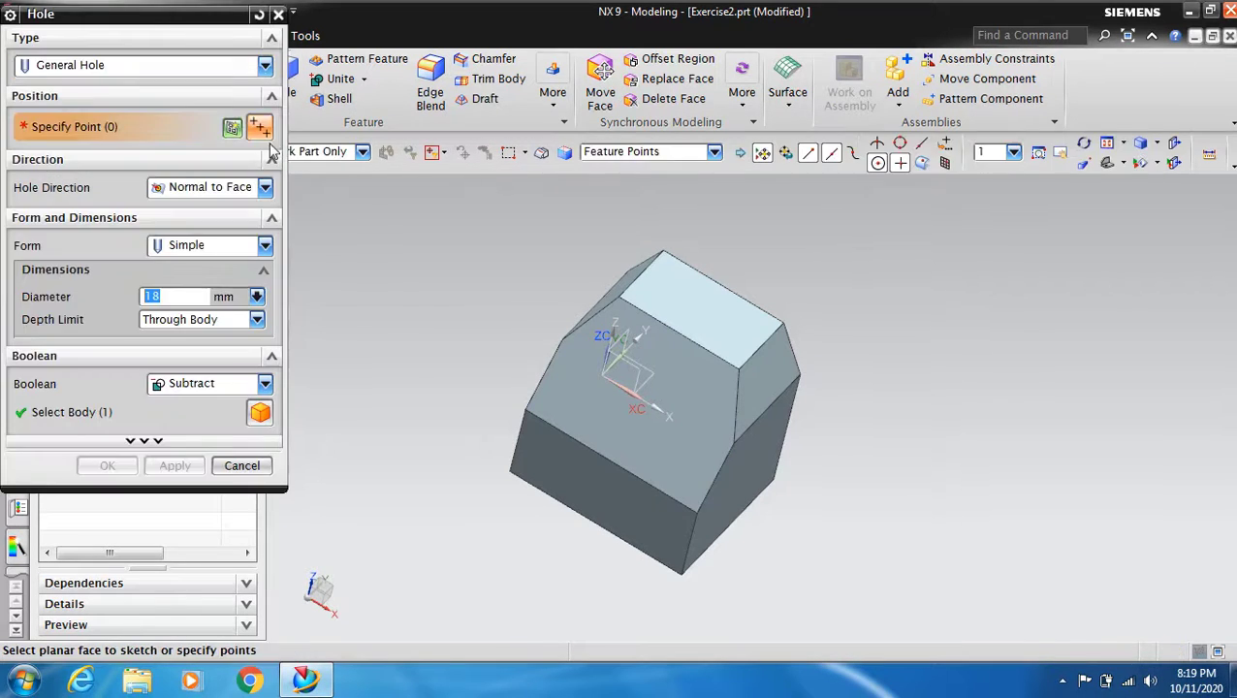
pyautogui.click(705, 311)
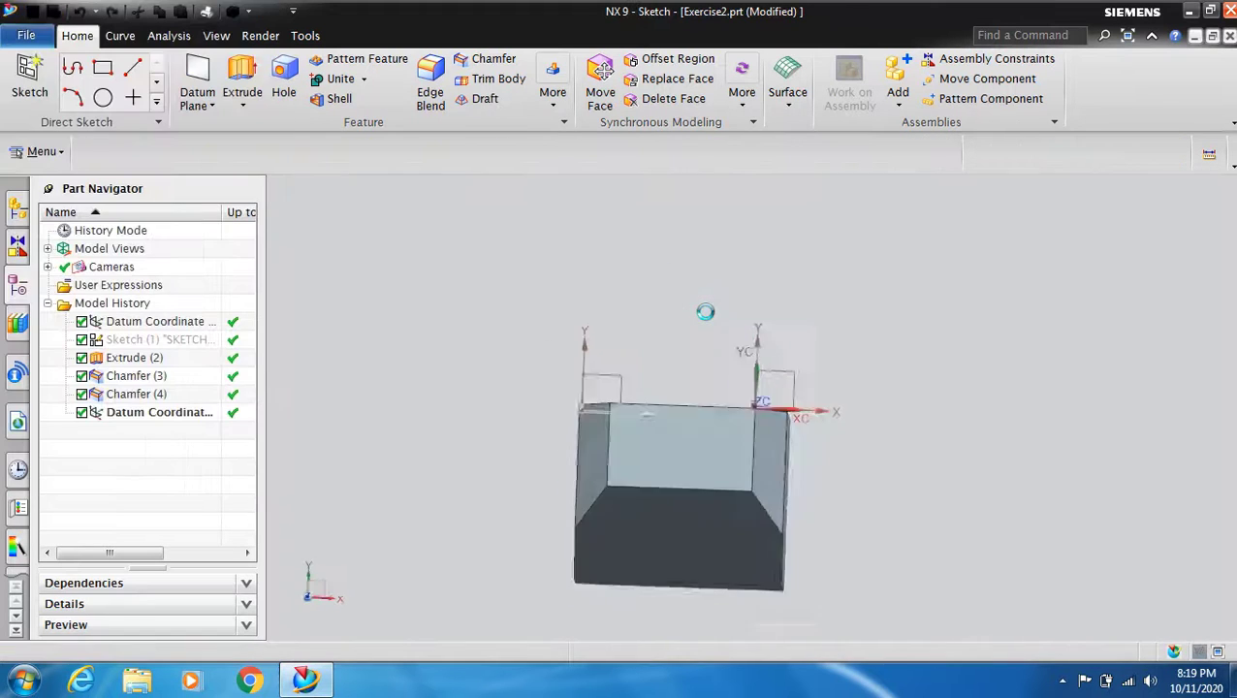
pyautogui.scroll(6, 720, 476)
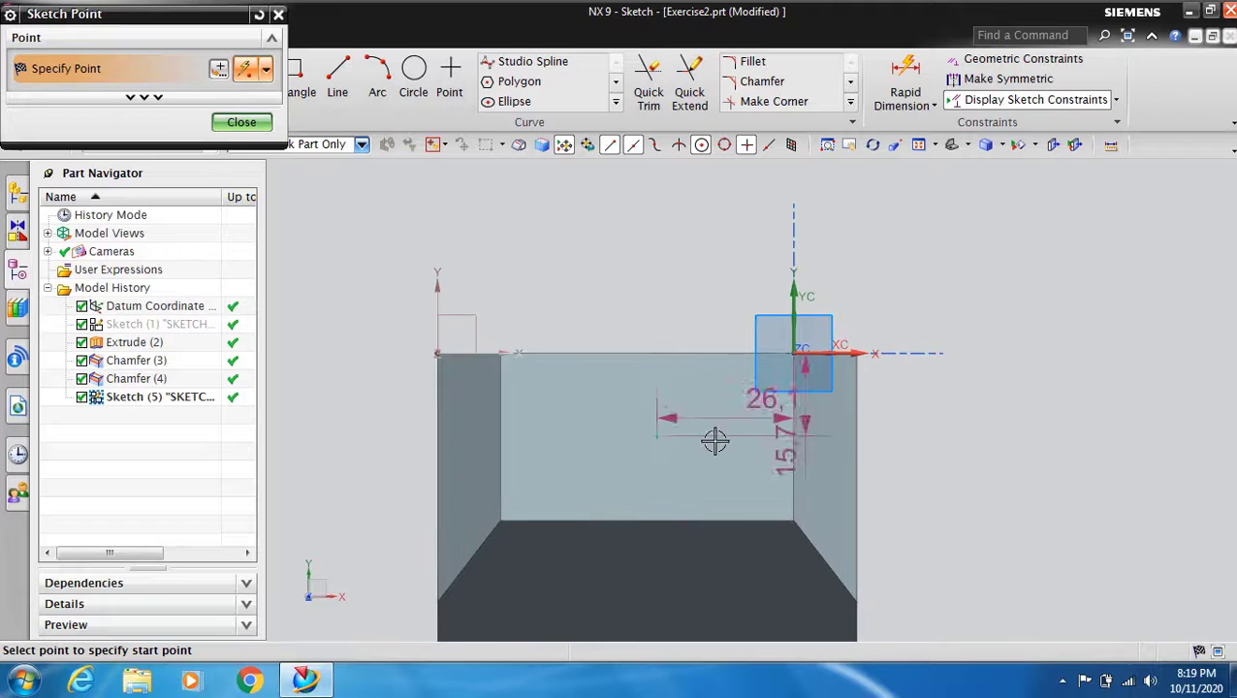
pyautogui.click(258, 127)
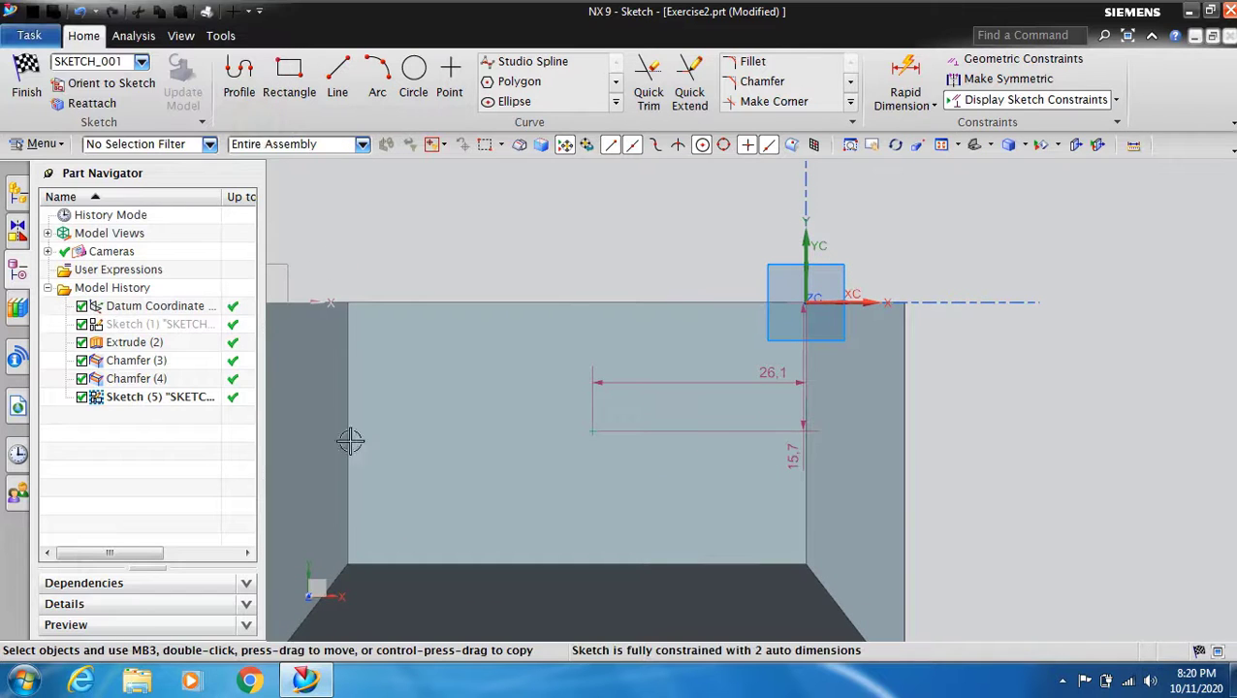
# Set the hole point's horizontal distance to 28 mm and its vertical distance to 15 mm from the sketch axes.
pyautogui.click(729, 385)
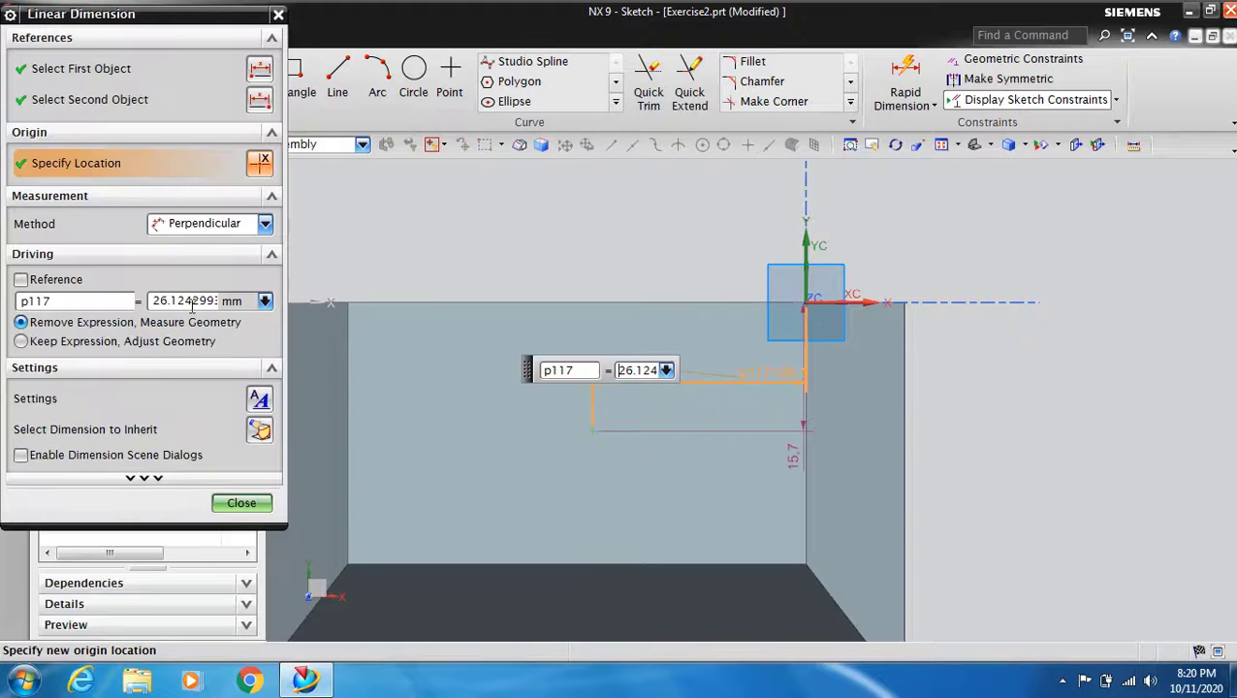
pyautogui.doubleClick(192, 301)
pyautogui.write('28')
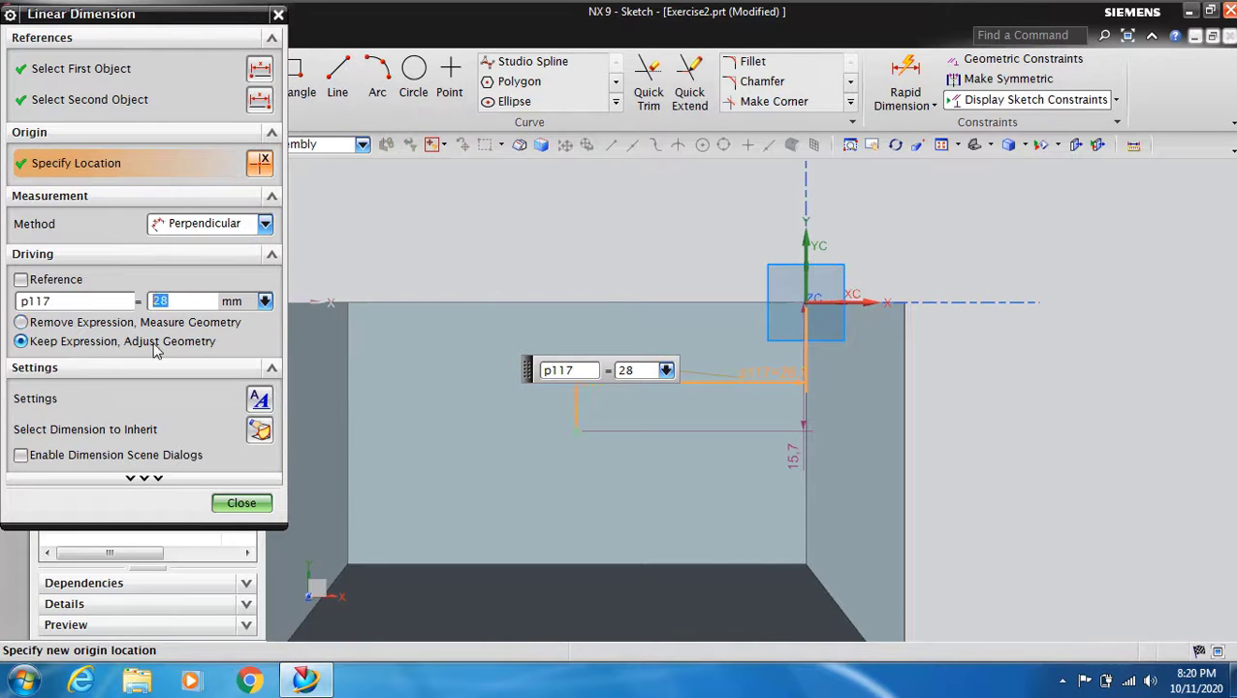
pyautogui.click(706, 432)
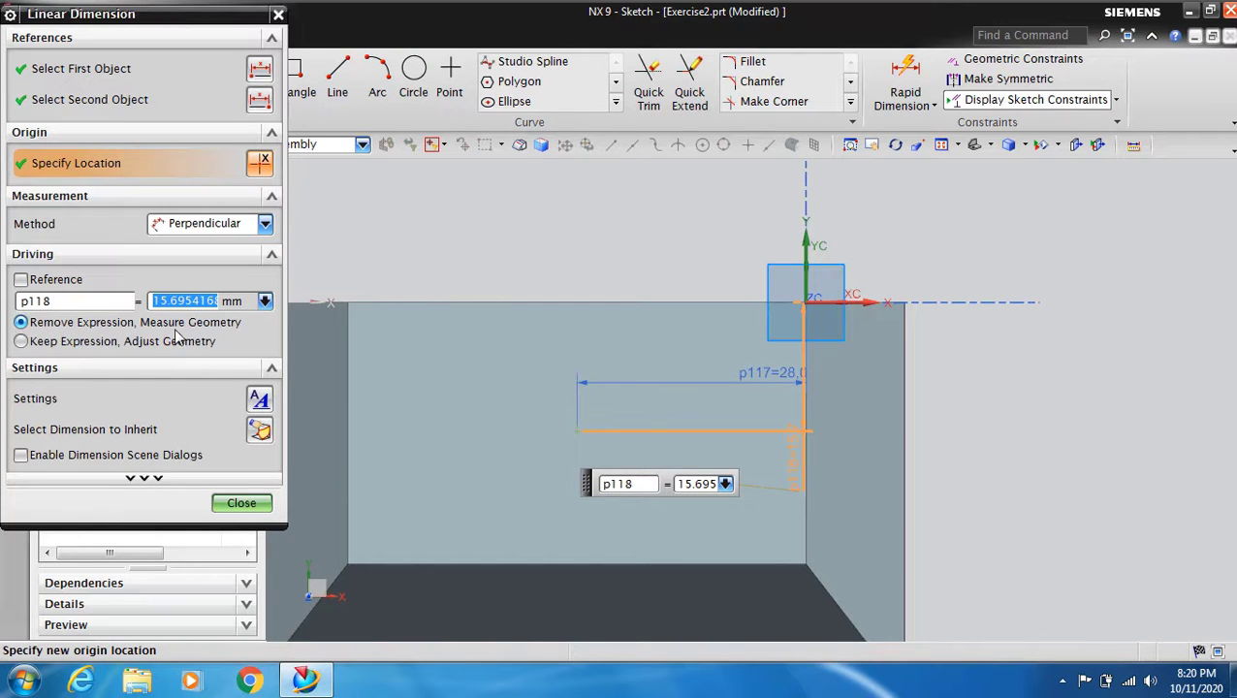
pyautogui.write('15')
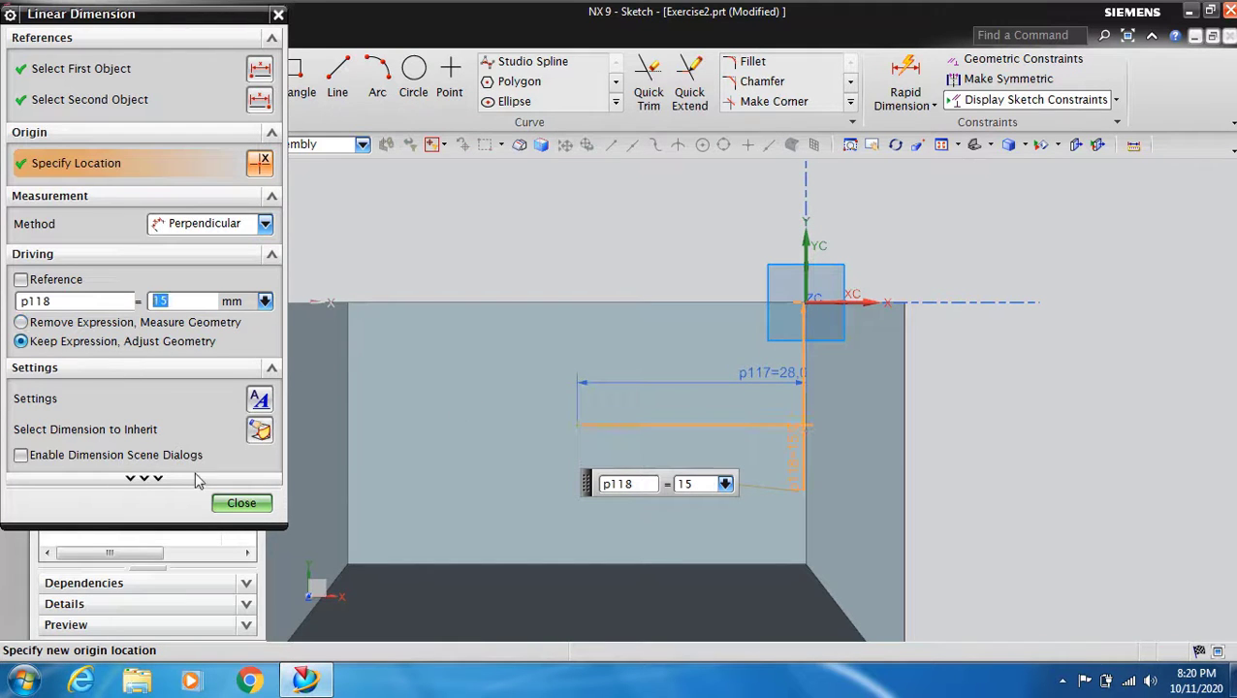
pyautogui.click(240, 501)
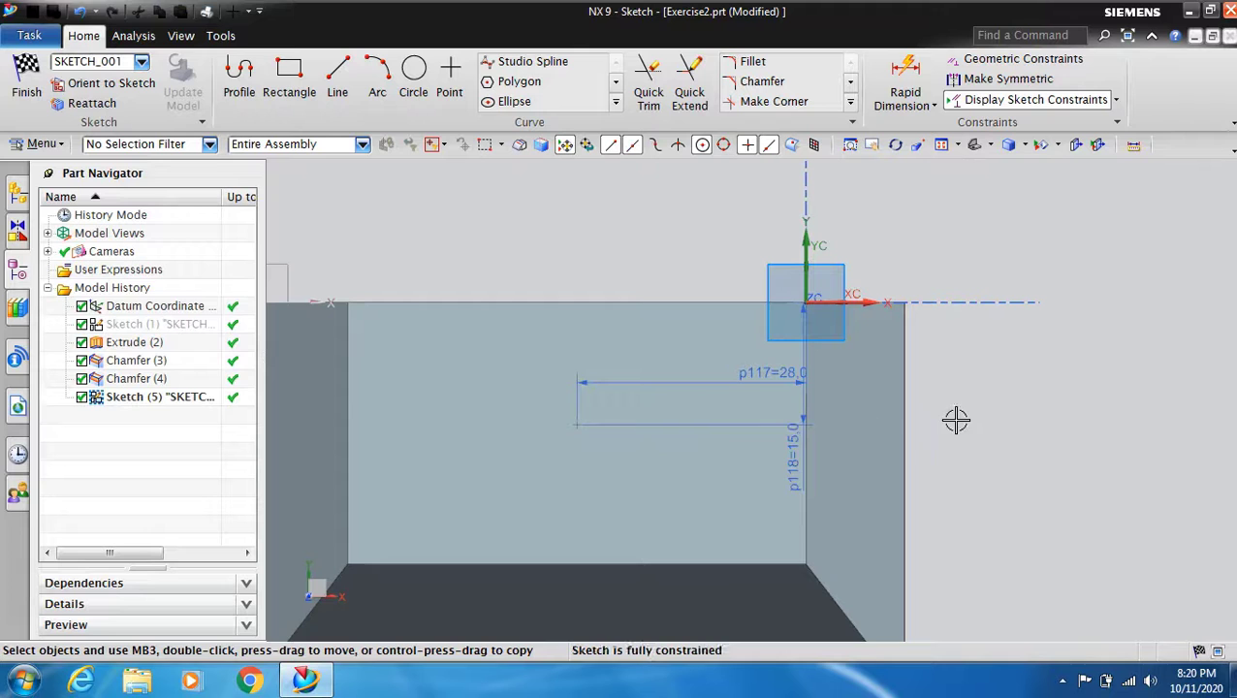
# Finish the point sketch and cut a simple 18 mm diameter hole through the body, normal to the top face.
pyautogui.scroll(-3, 781, 443)
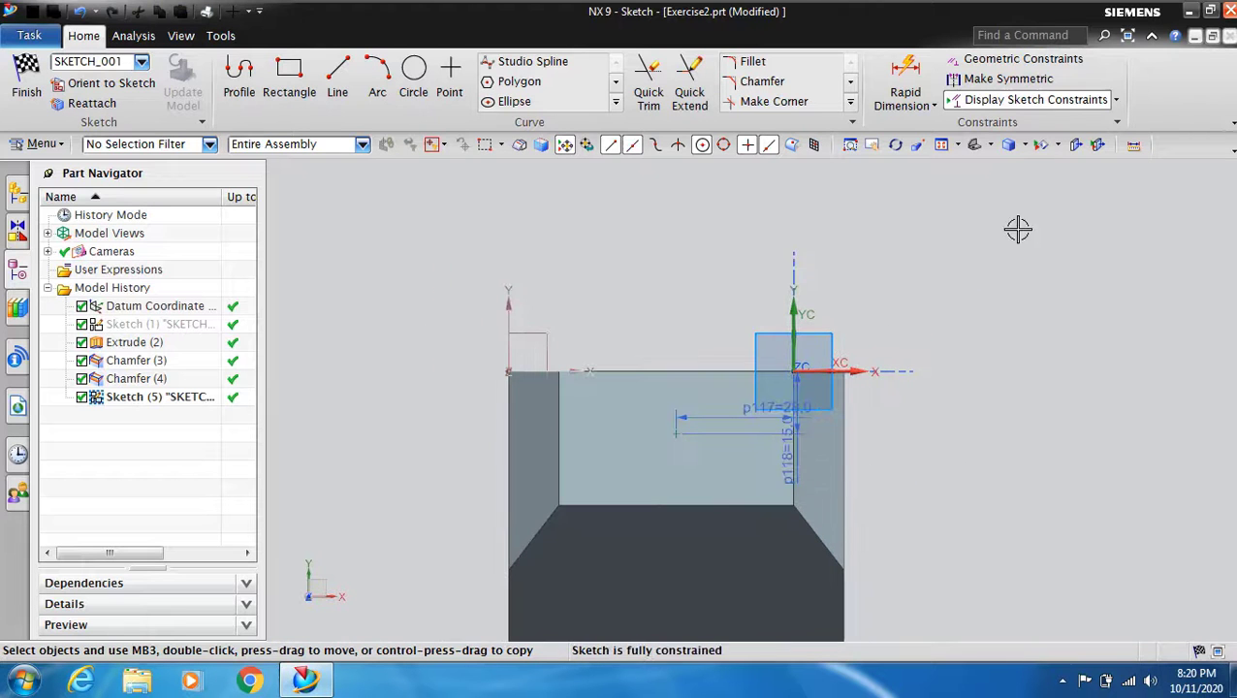
pyautogui.click(895, 144)
pyautogui.moveTo(958, 312); pyautogui.dragTo(1014, 312)
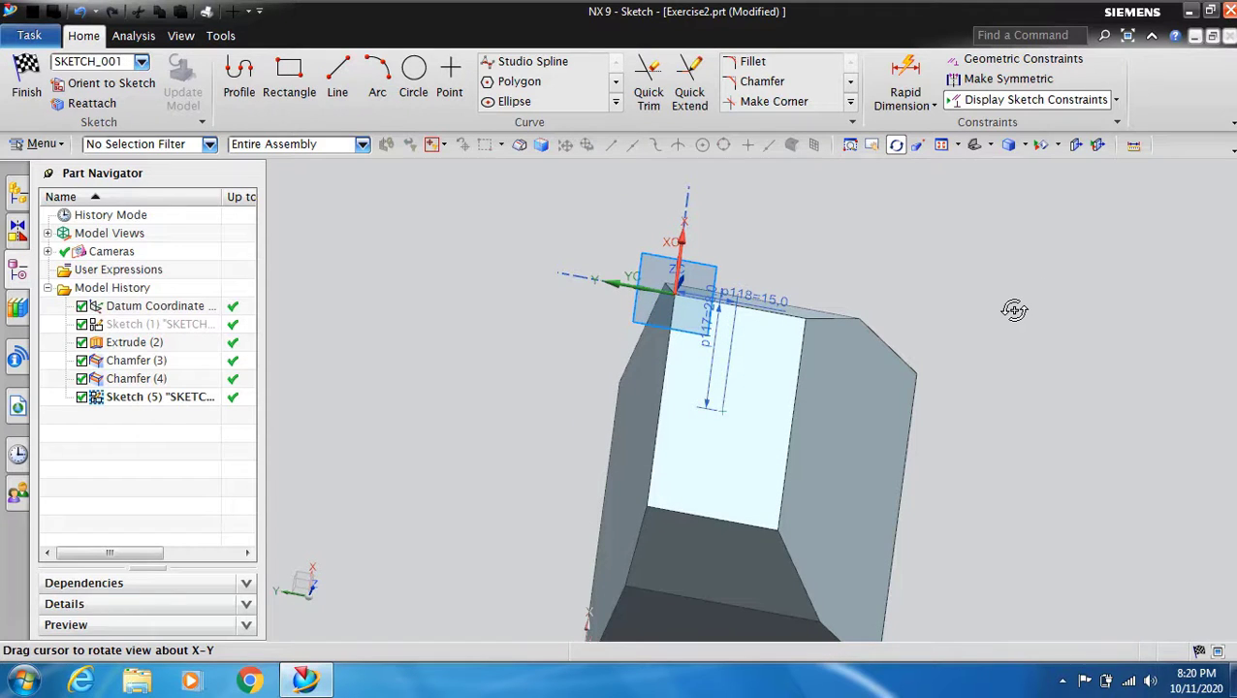
pyautogui.click(27, 80)
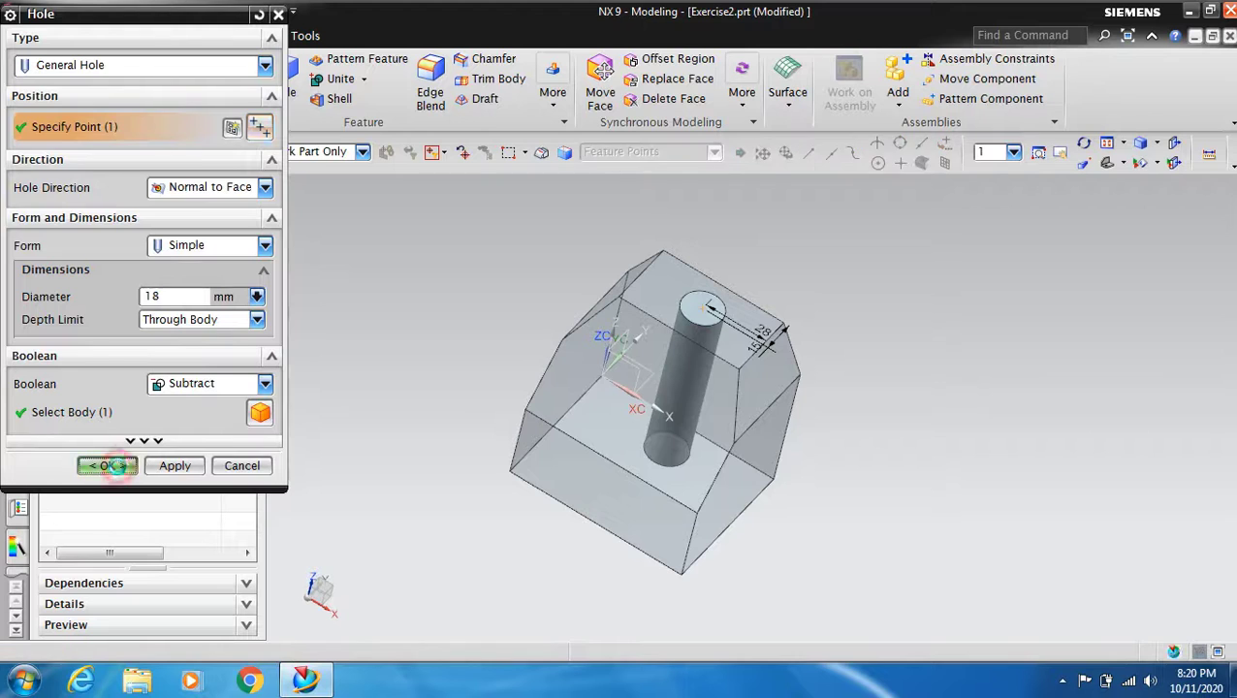
pyautogui.click(106, 465)
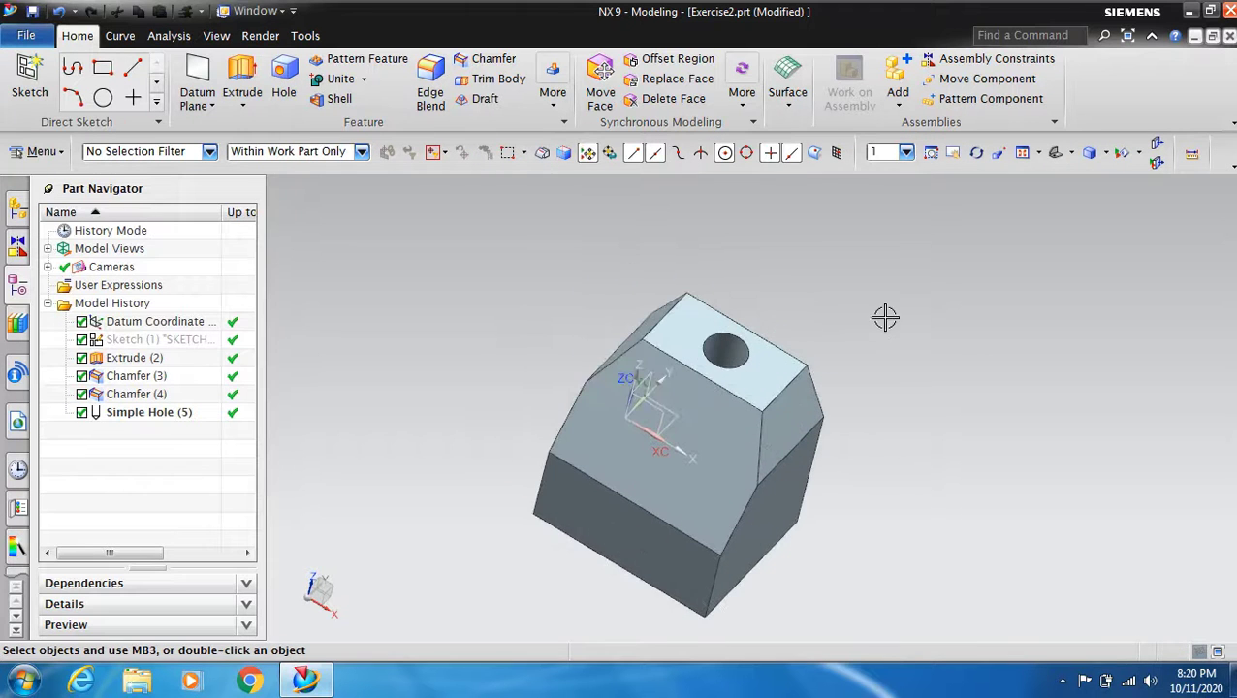
# Create a new sketch on the datum coordinate system's XY plane.
pyautogui.click(976, 152)
pyautogui.moveTo(911, 237); pyautogui.dragTo(891, 262)
pyautogui.press('Escape')
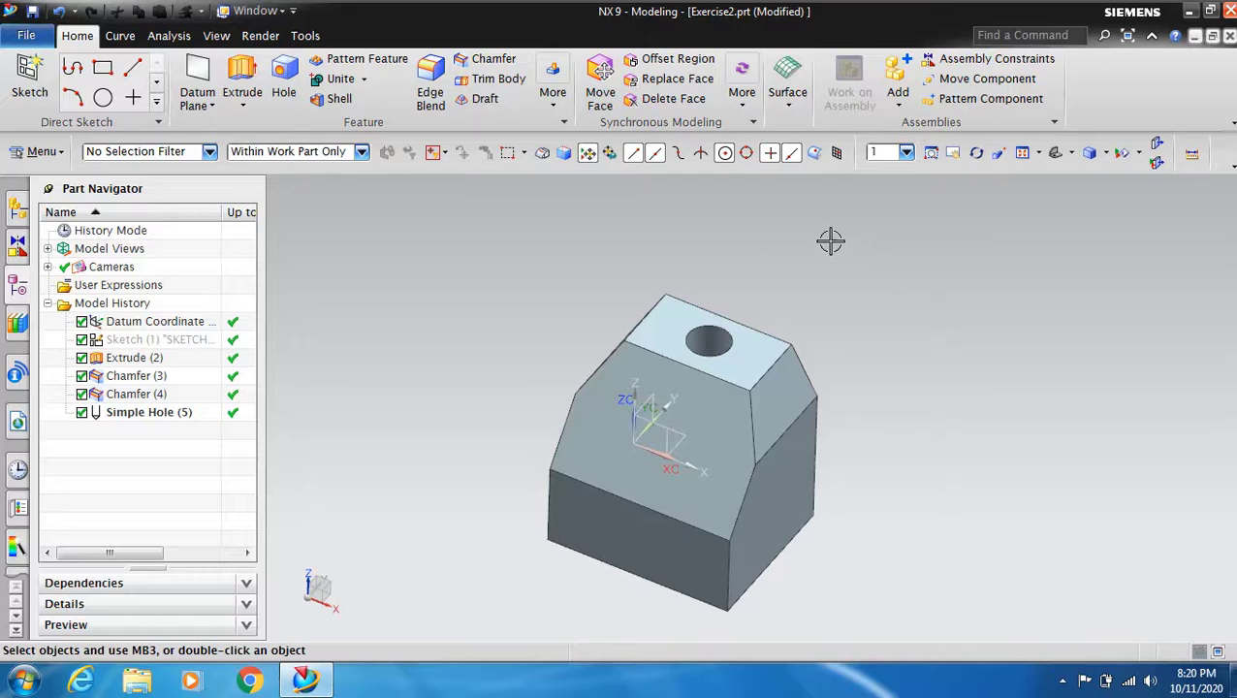
pyautogui.click(32, 82)
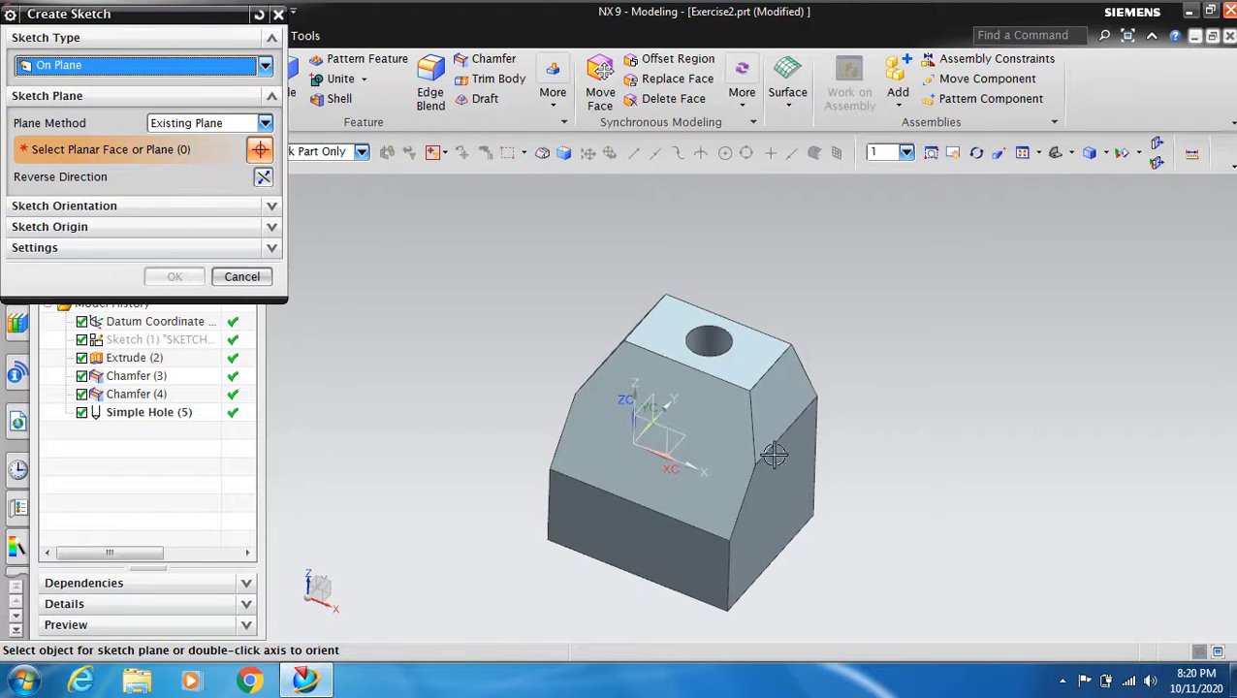
pyautogui.click(670, 433)
pyautogui.click(175, 277)
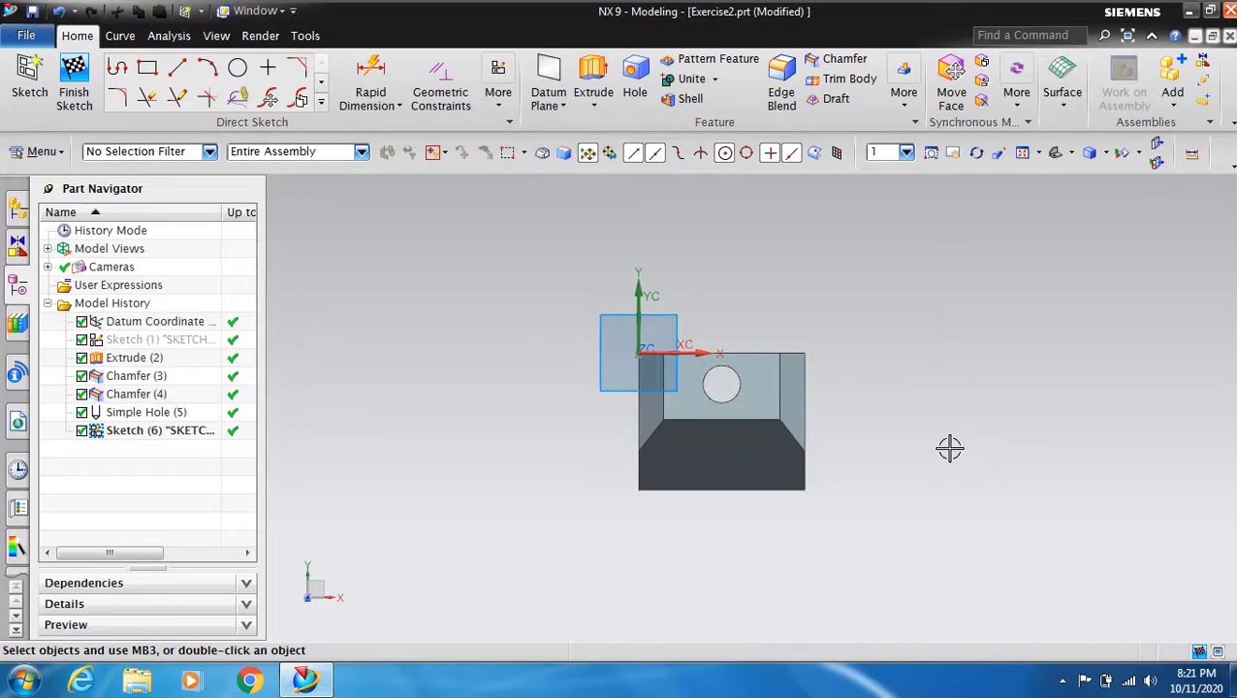
# Draw a rectangle about 46 mm wide and 48 mm long outward from the block's front edge, about 15 mm from the Y axis.
pyautogui.scroll(1, 911, 425)
pyautogui.click(147, 67)
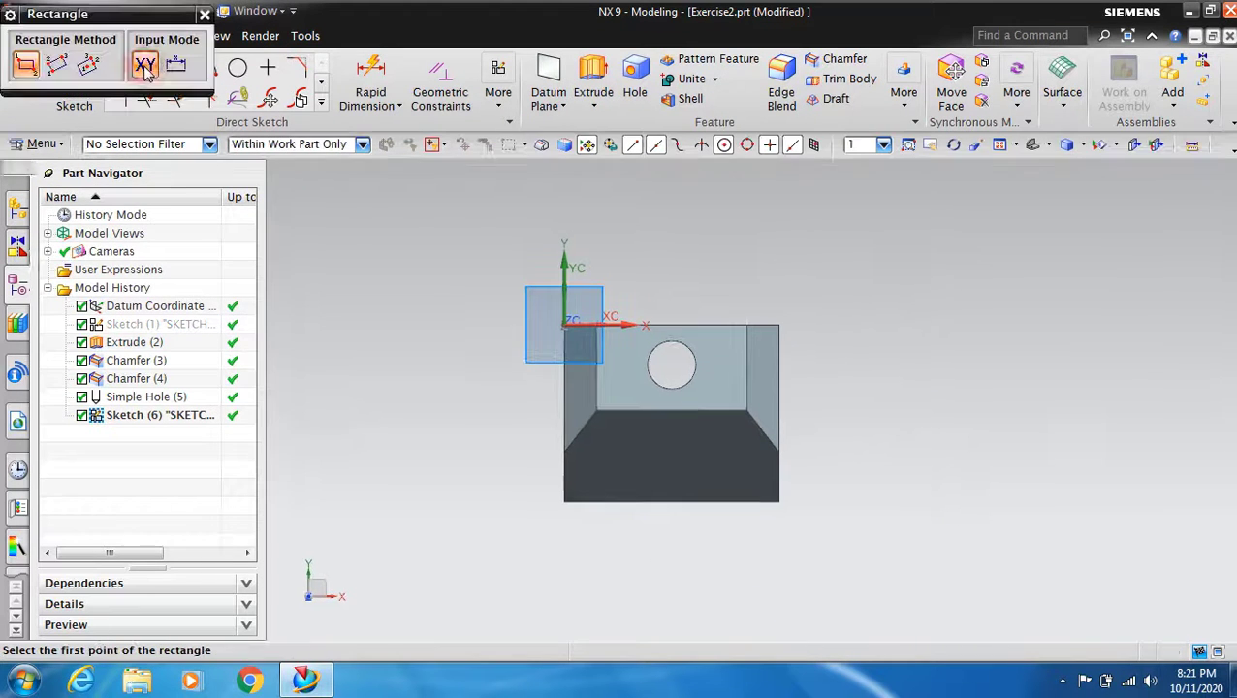
pyautogui.click(603, 502)
pyautogui.click(729, 631)
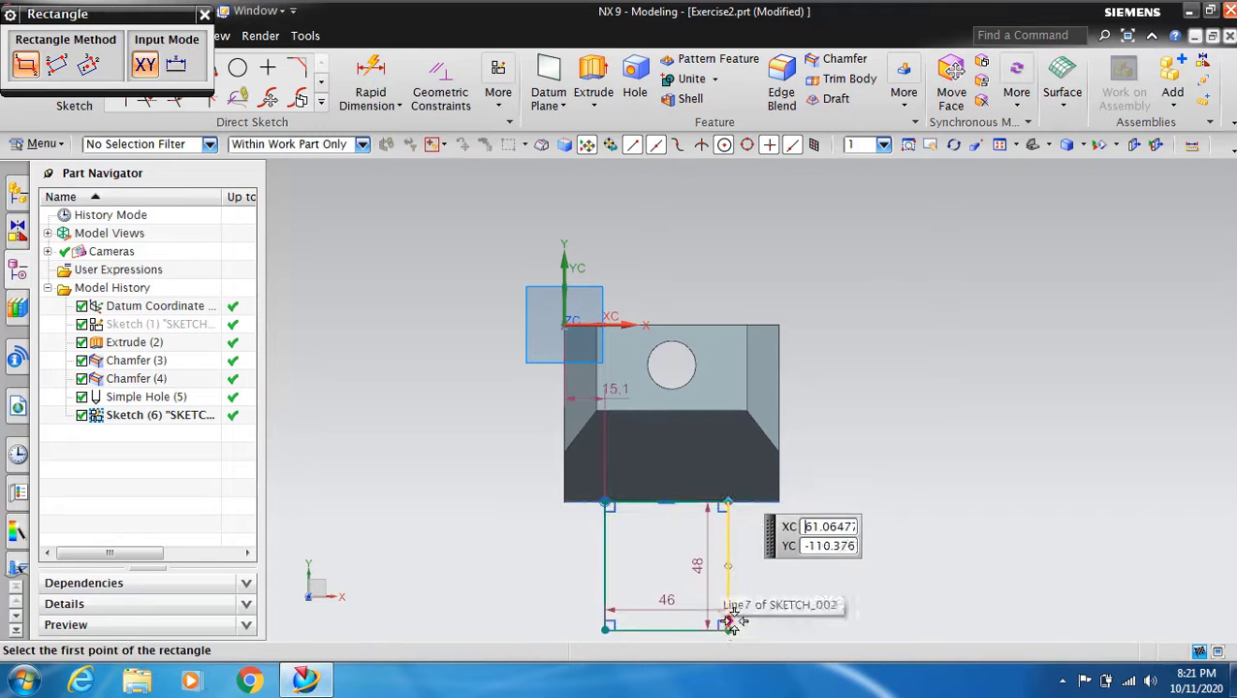
pyautogui.keyDown('shift'); pyautogui.moveTo(837, 354); pyautogui.dragTo(877, 222, button='middle'); pyautogui.keyUp('shift')
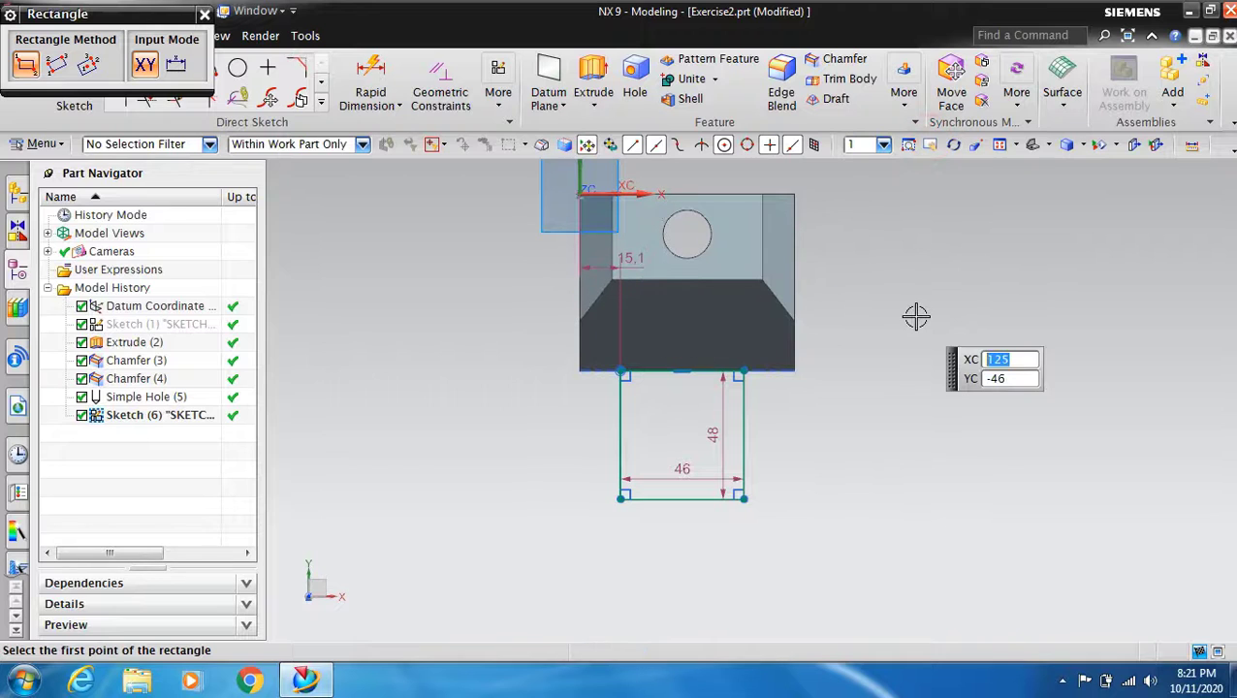
pyautogui.press('Escape')
# Set the rectangle's offset from the Y axis to 15 mm, its width to 50 mm and its length to 84 mm.
pyautogui.doubleClick(598, 272)
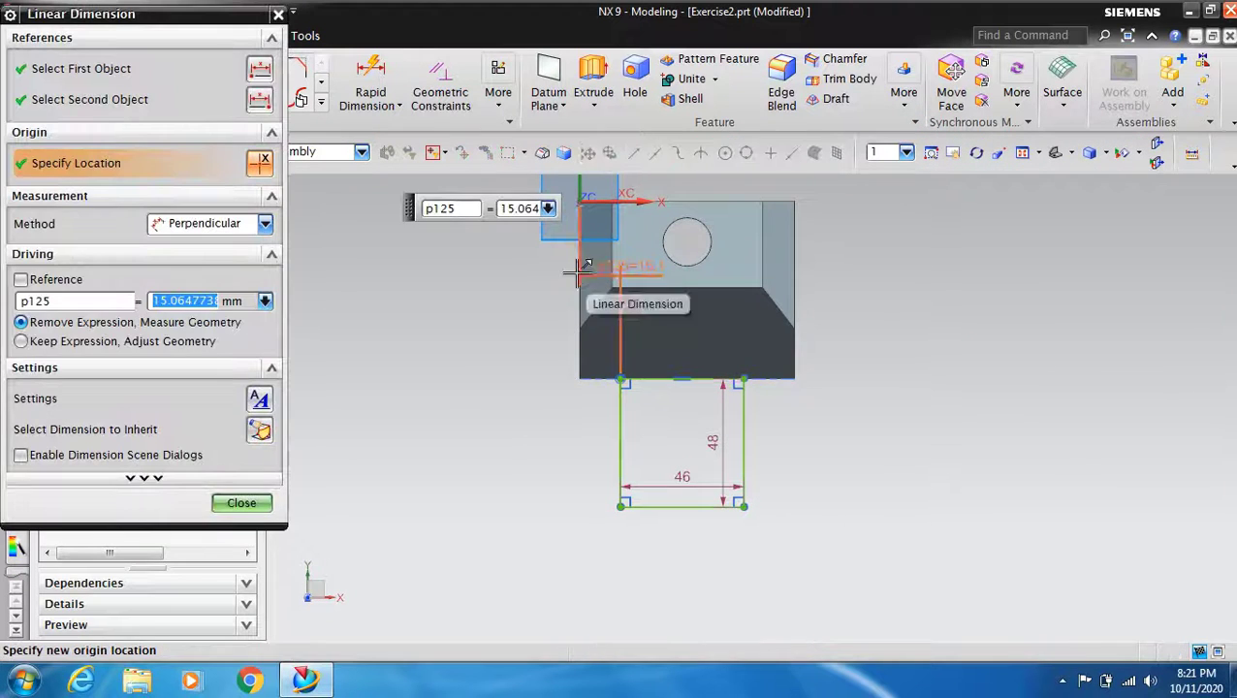
pyautogui.write('15')
pyautogui.press('Return')
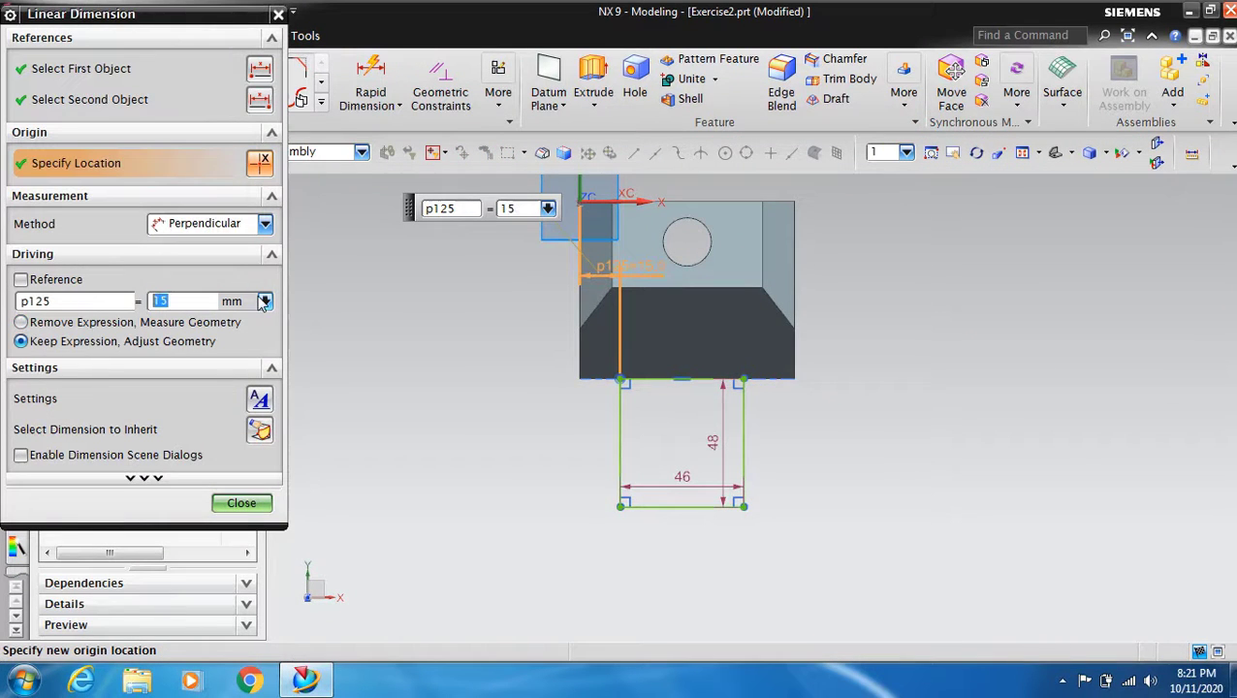
pyautogui.doubleClick(682, 478)
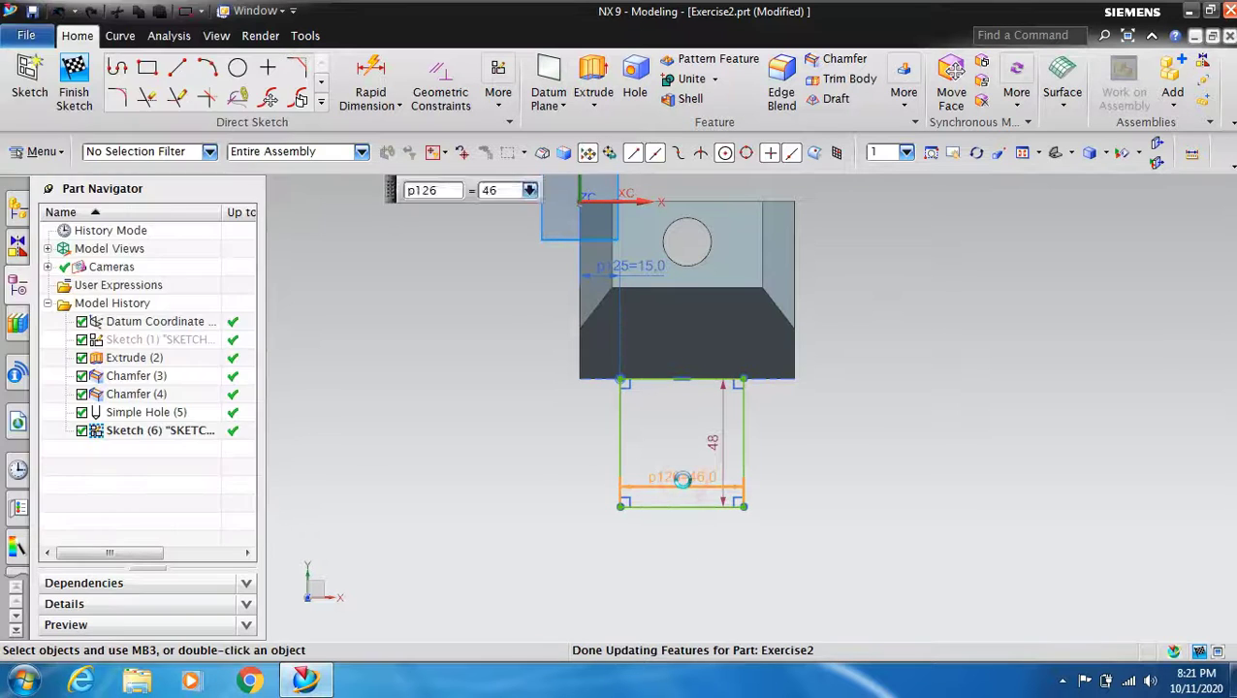
pyautogui.press('Return')
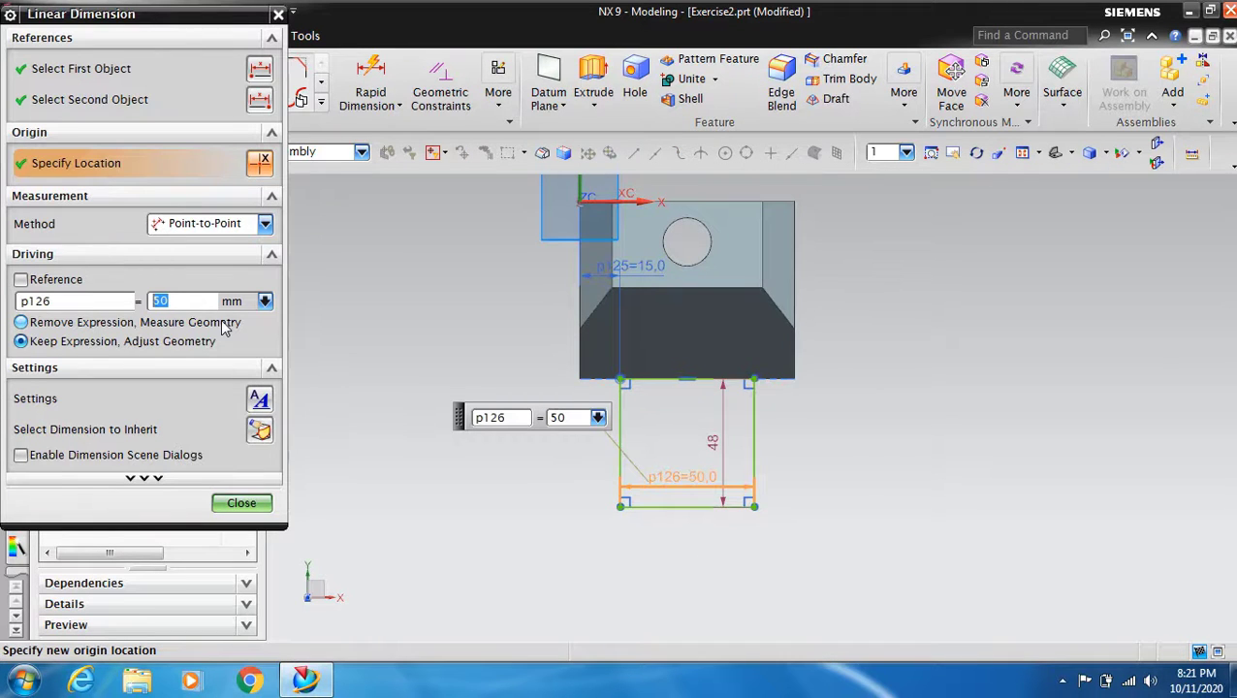
pyautogui.doubleClick(717, 436)
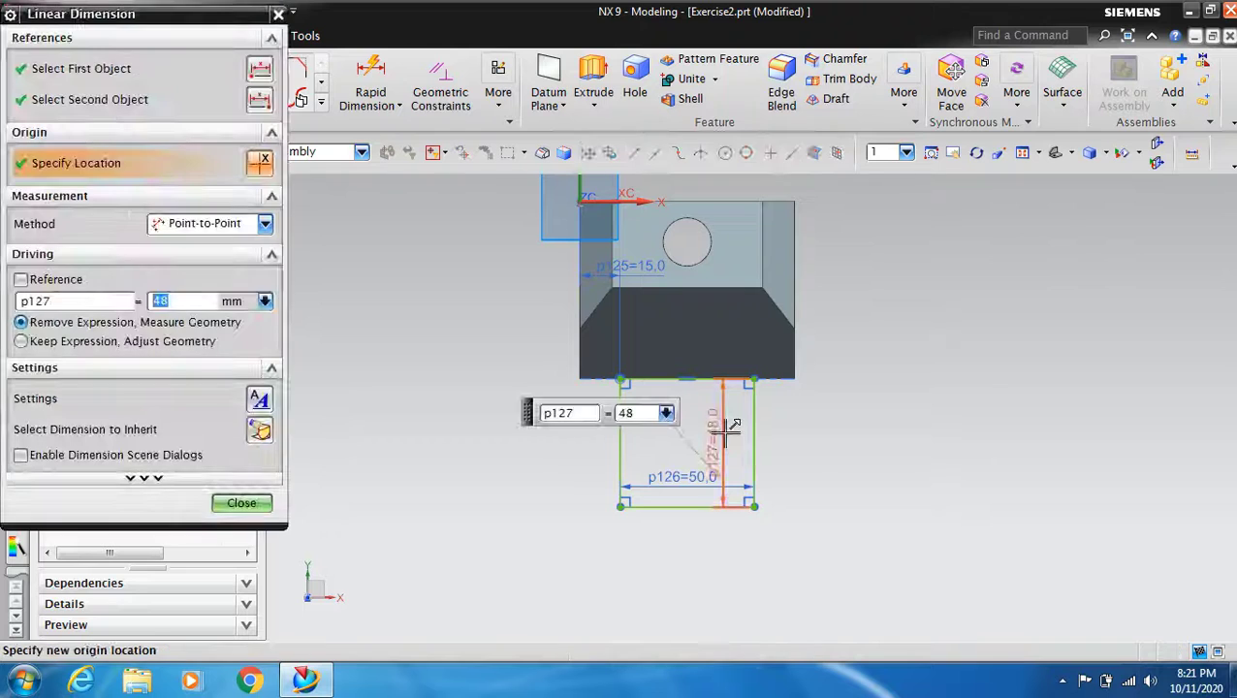
pyautogui.write('84')
pyautogui.press('Return')
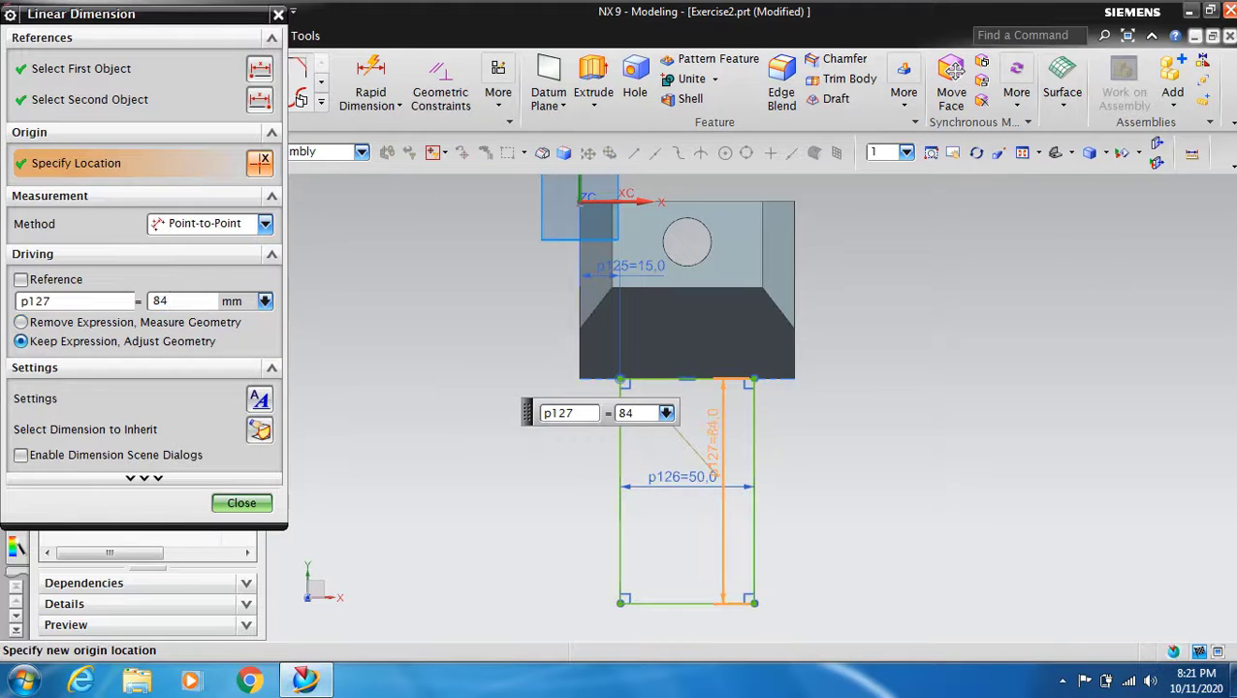
pyautogui.click(241, 503)
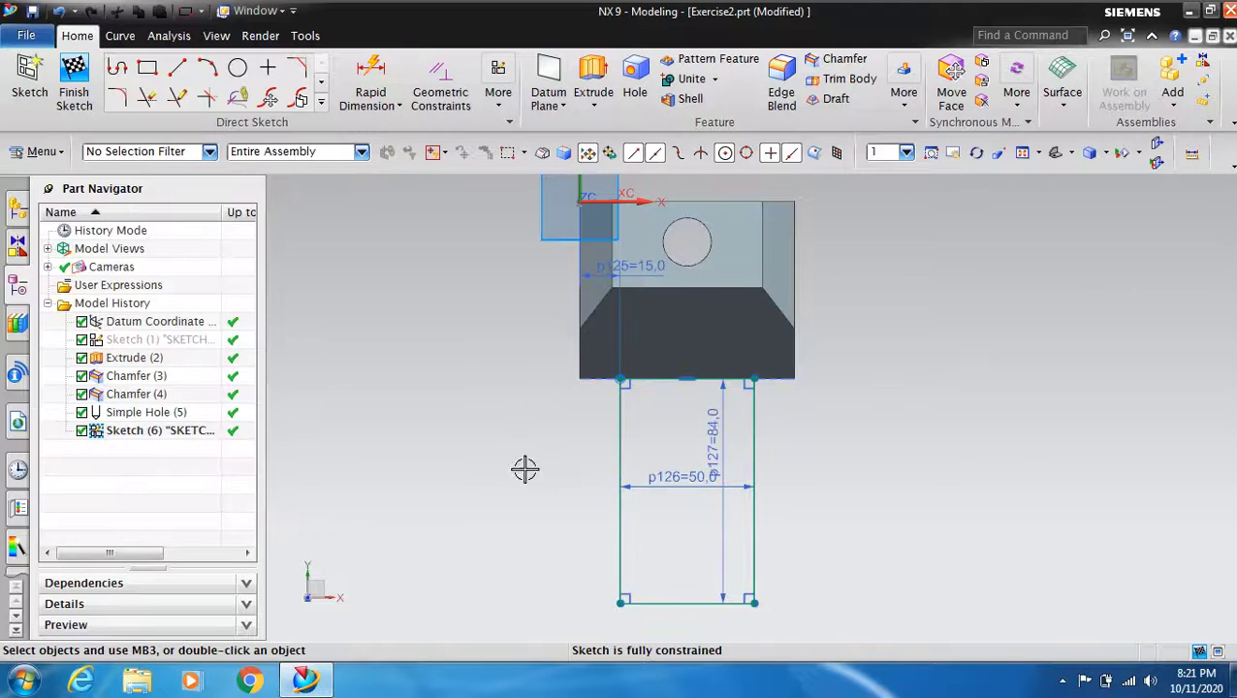
# Move the rectangle's width dimension below its outer edge and its length dimension beyond its far +X side.
pyautogui.moveTo(690, 475); pyautogui.dragTo(690, 620)
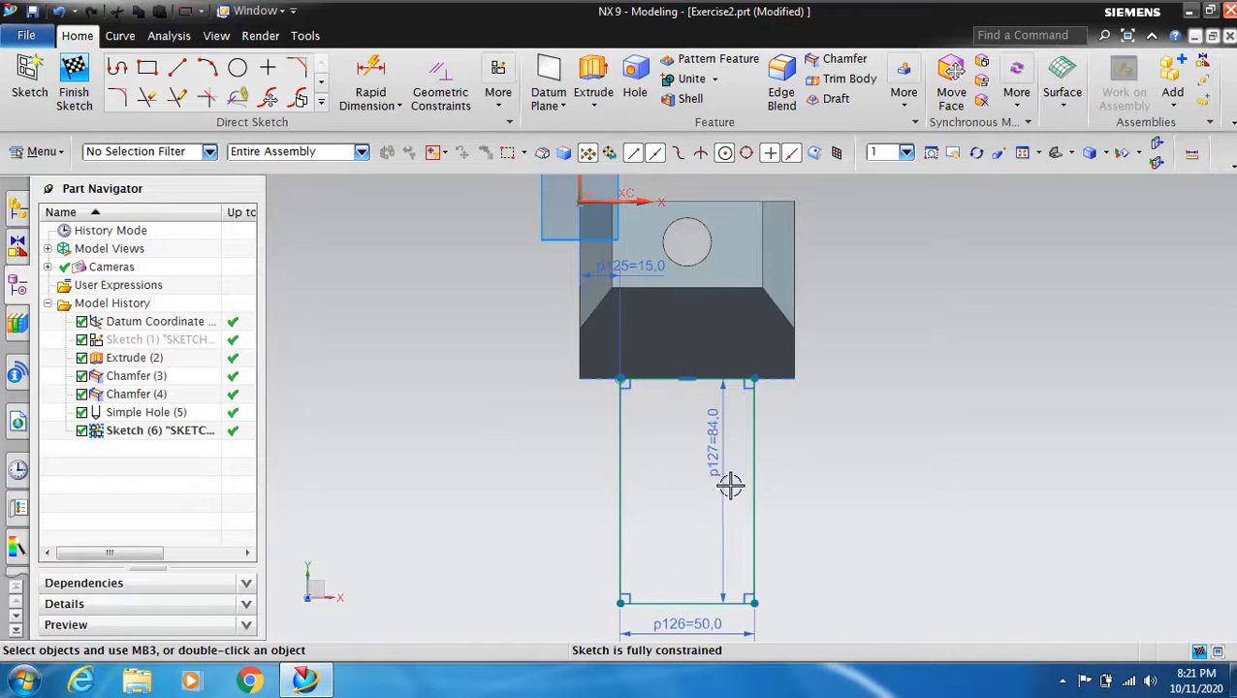
pyautogui.moveTo(725, 475)
pyautogui.mouseDown()
pyautogui.moveTo(816, 478)
pyautogui.moveTo(802, 479)
pyautogui.mouseUp()
pyautogui.scroll(-3, 521, 441)
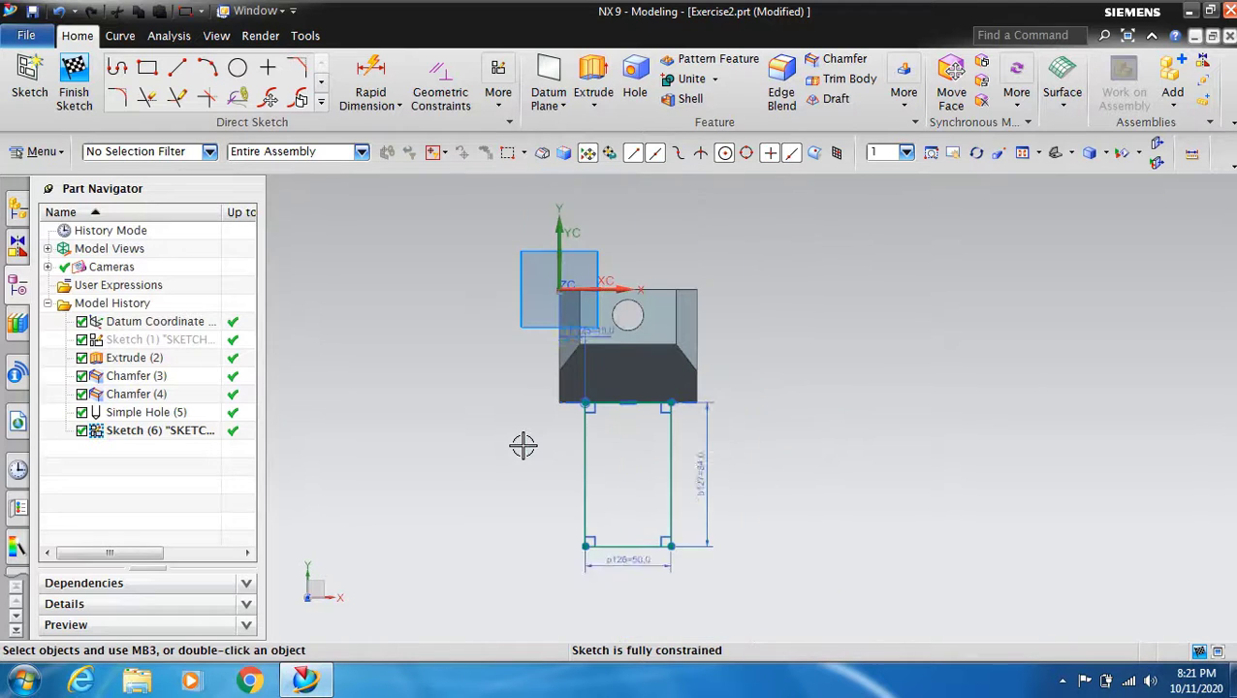
# Draw a 20 mm diameter circle on the rectangle's lengthwise centreline, with its centre about 38 mm from the block's front edge.
pyautogui.scroll(2, 523, 445)
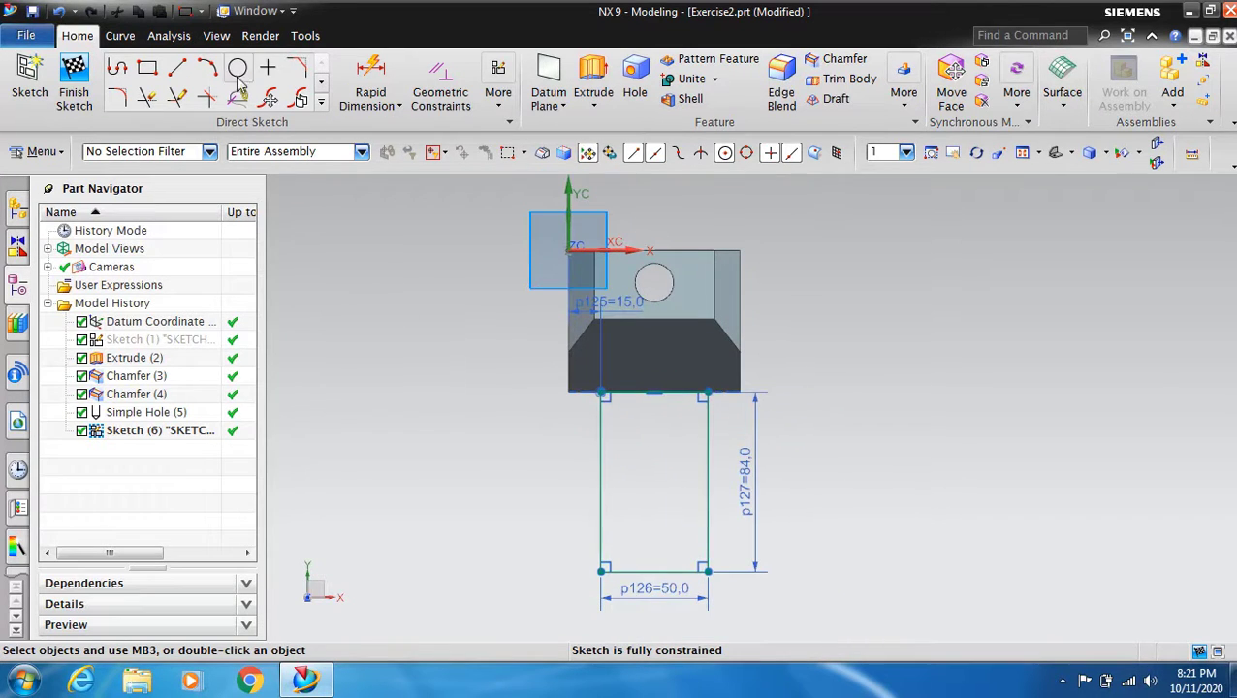
pyautogui.click(237, 67)
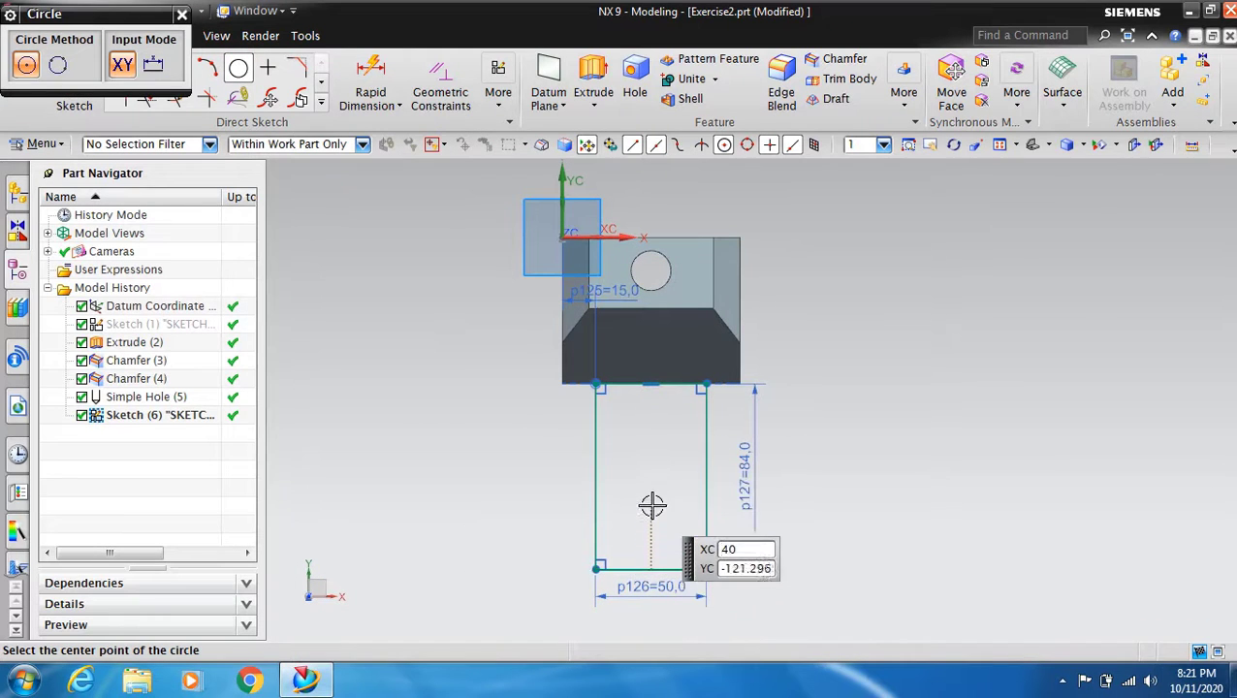
pyautogui.click(651, 469)
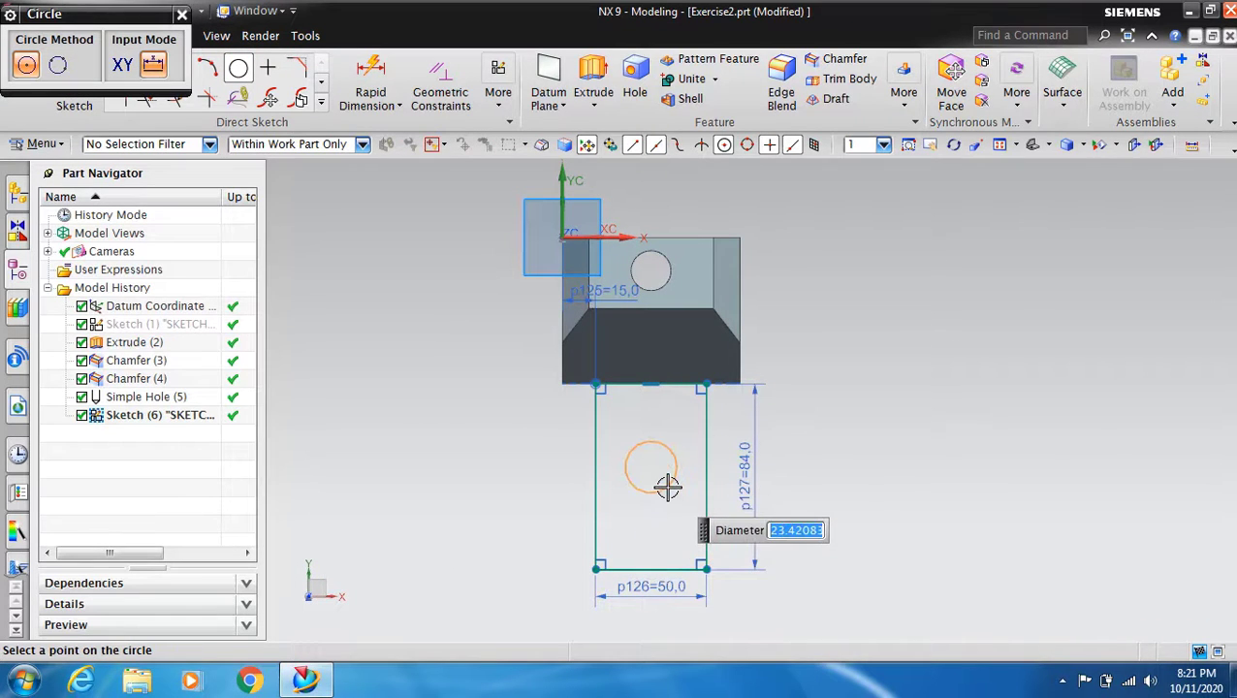
pyautogui.write('20')
pyautogui.press('Return')
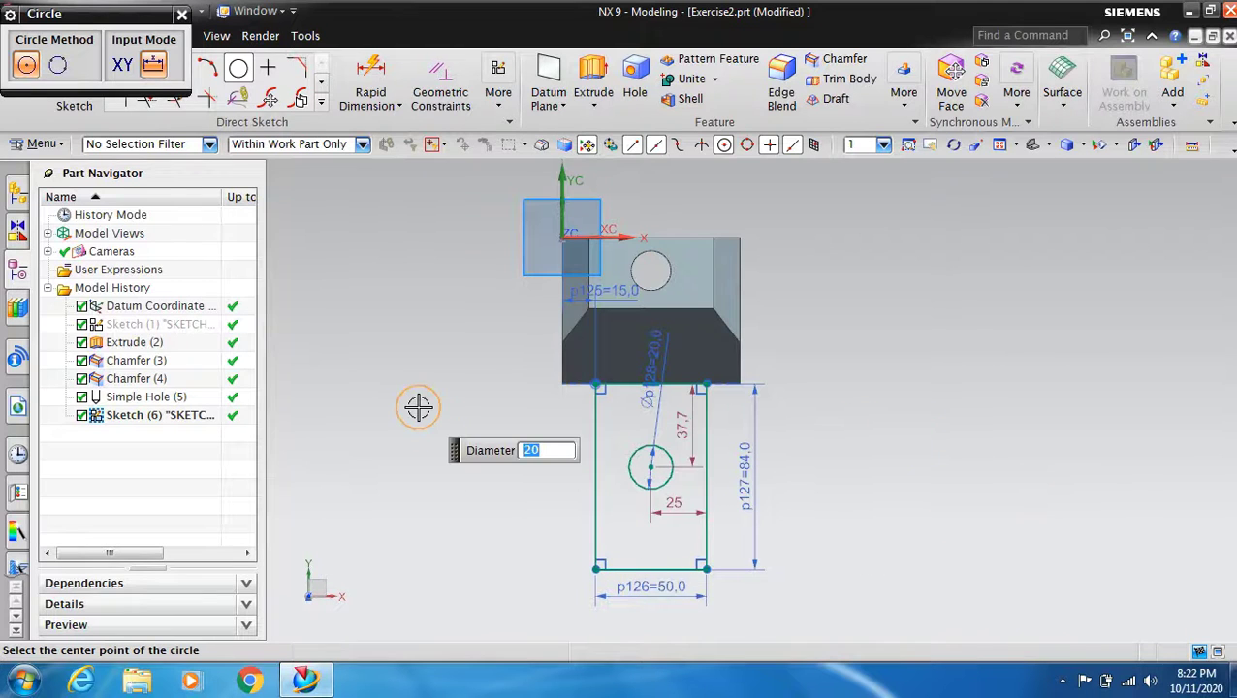
pyautogui.press('Escape')
# Dimension the circle's centre 45 mm from the rectangle's outer short edge, placing the dimension outside the rectangle's -X side.
pyautogui.scroll(3, 649, 630)
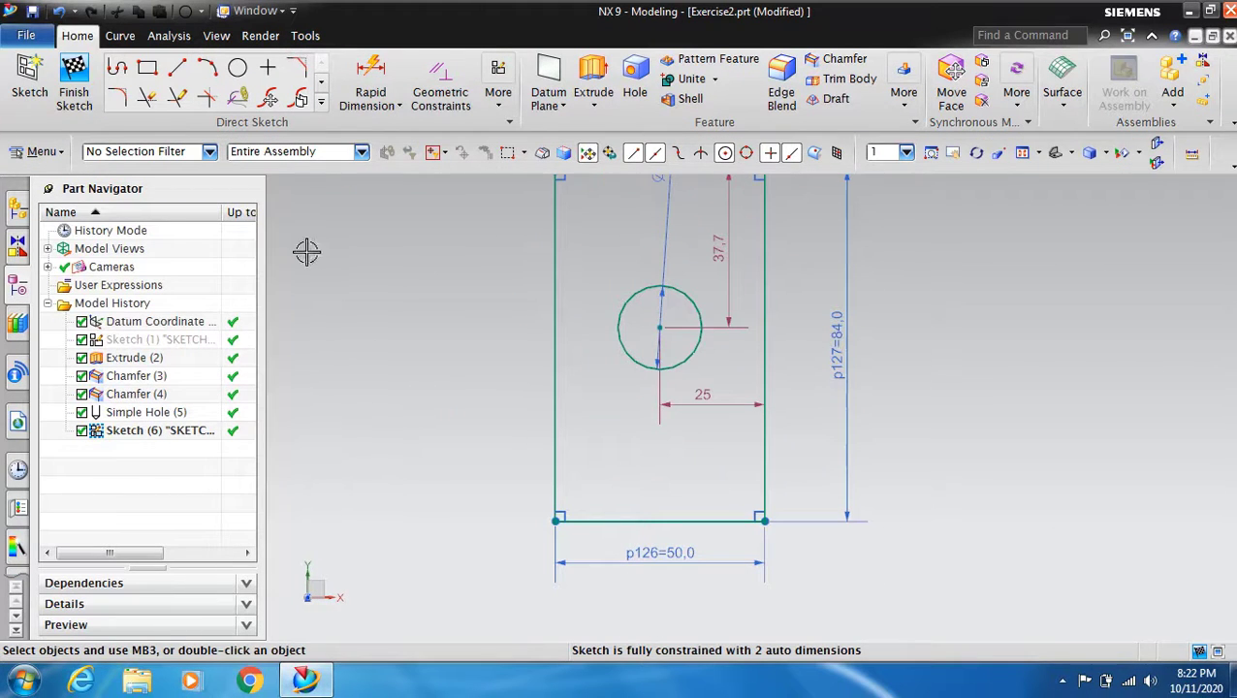
pyautogui.click(371, 82)
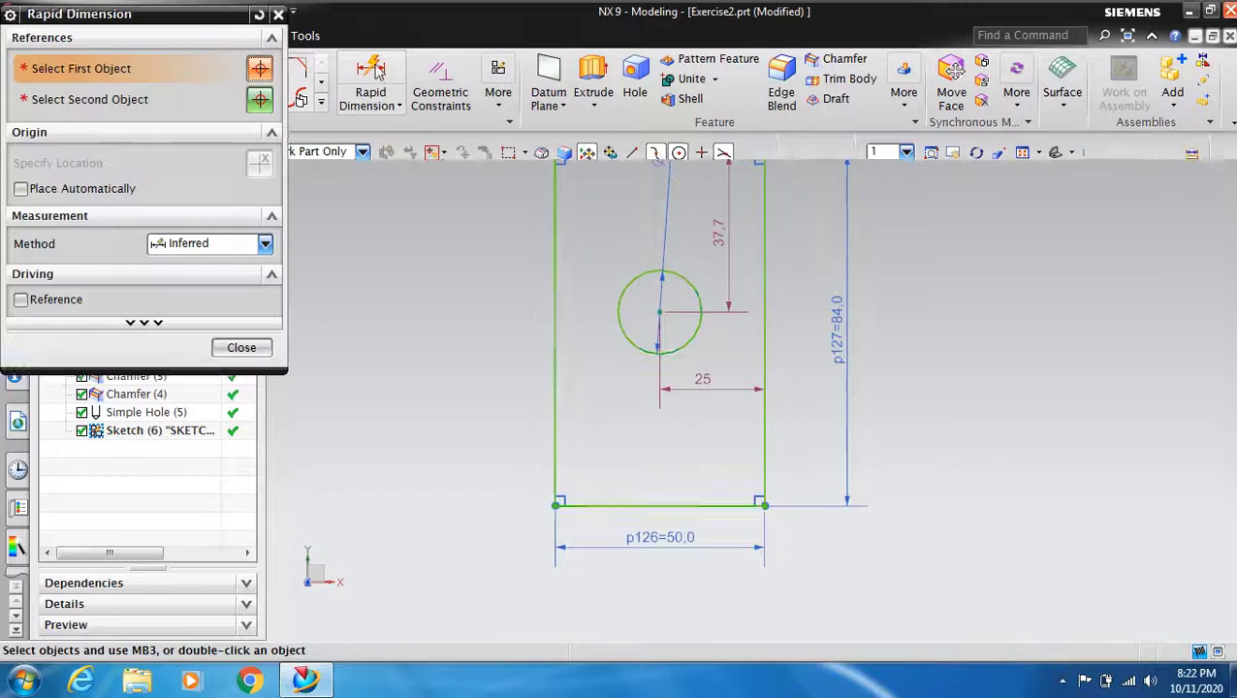
pyautogui.click(658, 323)
pyautogui.click(641, 515)
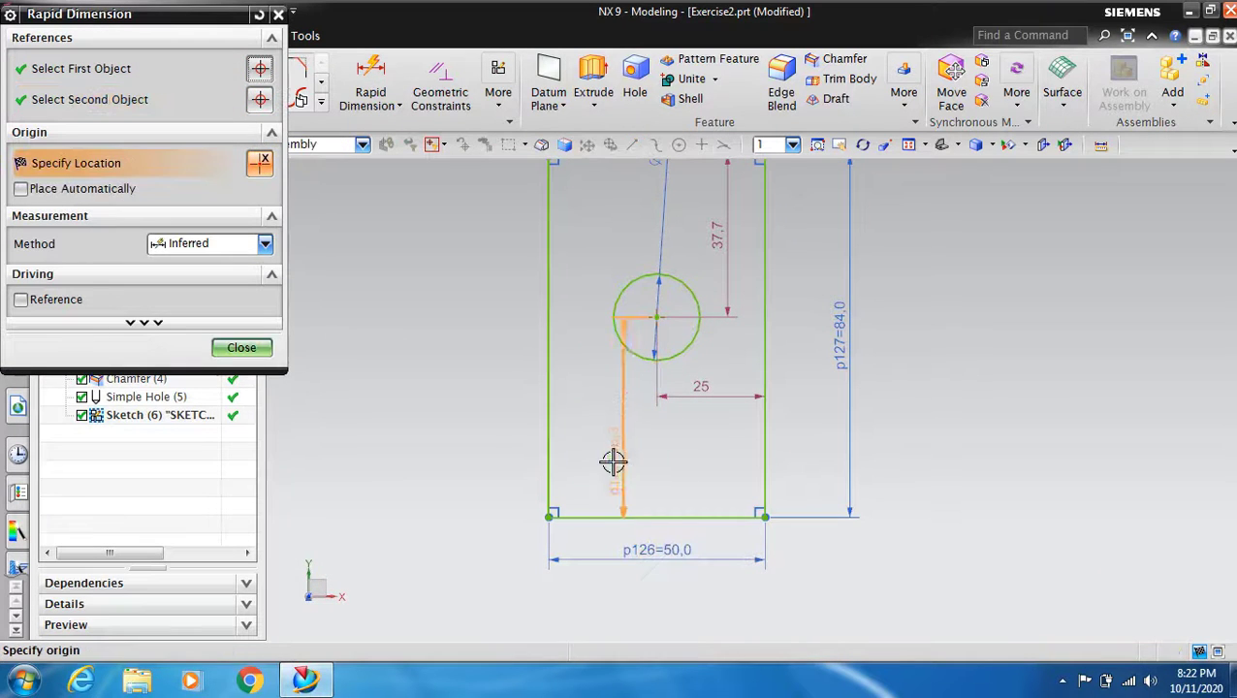
pyautogui.click(482, 426)
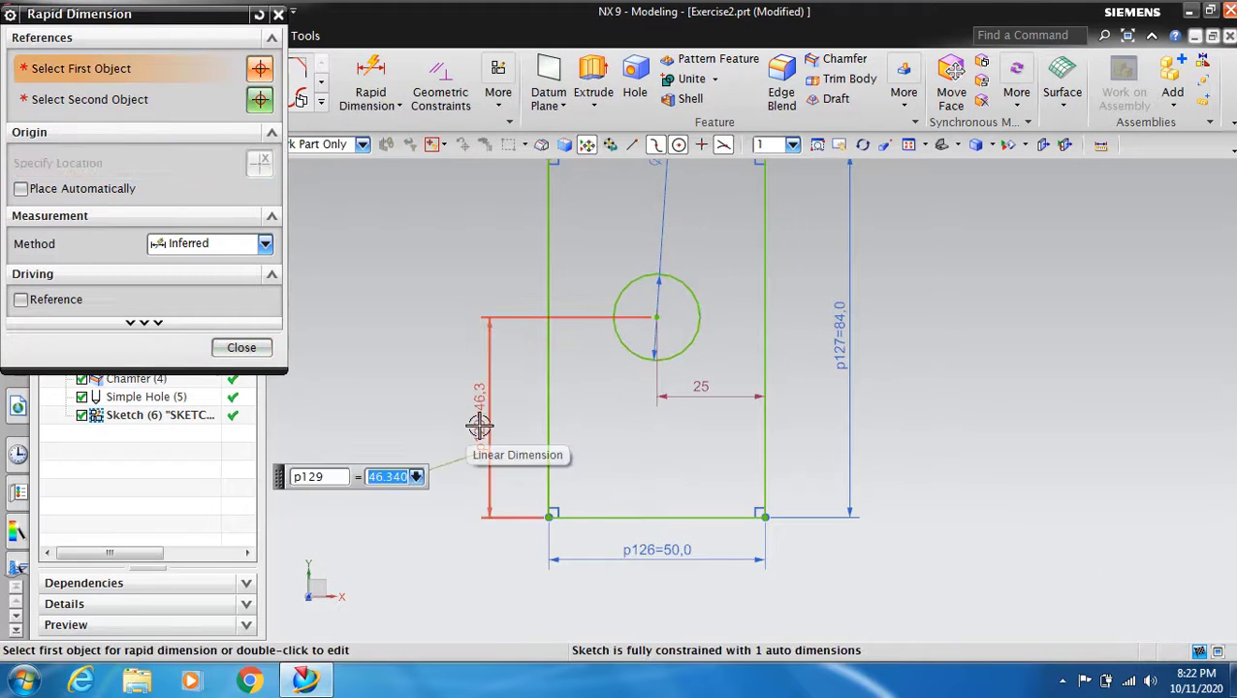
pyautogui.press('Return')
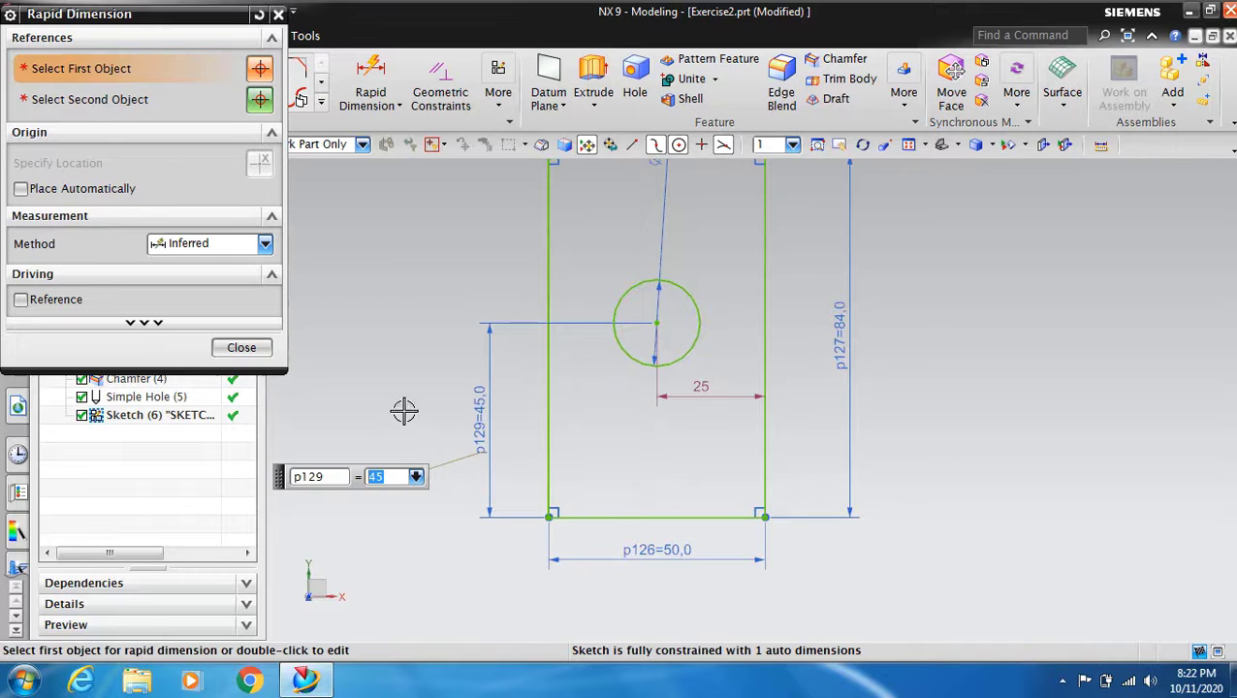
pyautogui.click(241, 347)
# Draw two parallel 45 mm lines at 270° from the circle's opposite side quadrant points to the rectangle's outer edge.
pyautogui.scroll(-2, 492, 385)
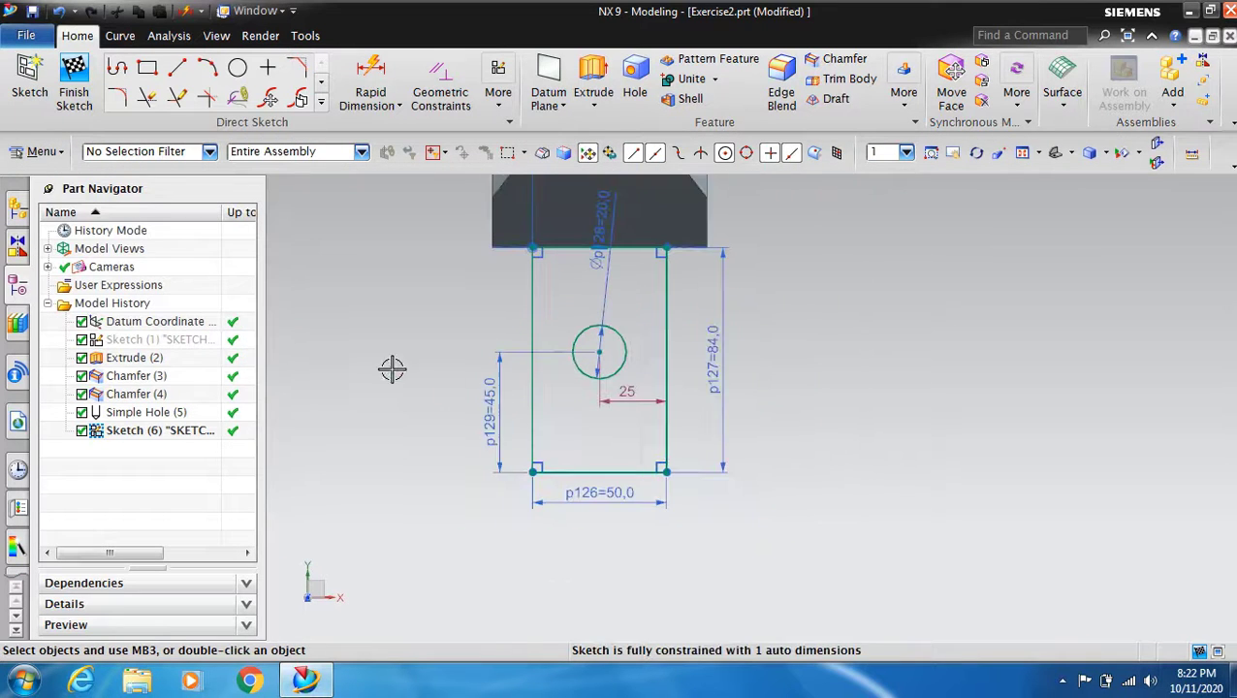
pyautogui.click(177, 67)
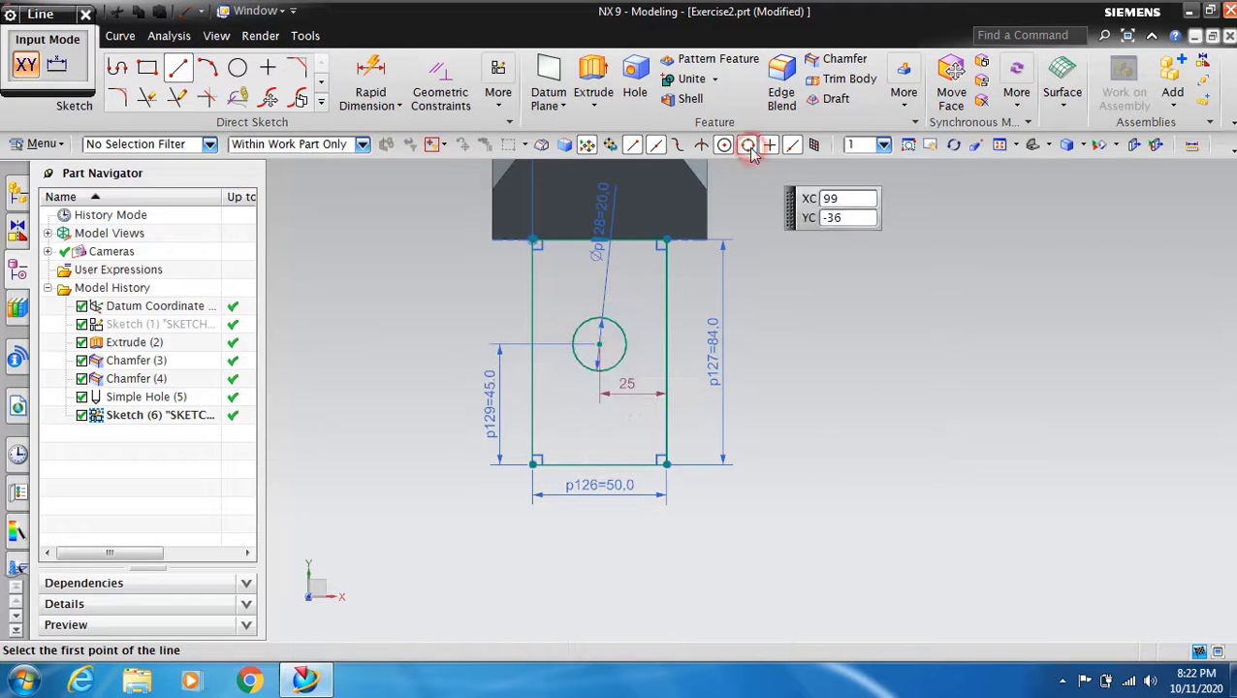
pyautogui.click(572, 344)
pyautogui.write('43')
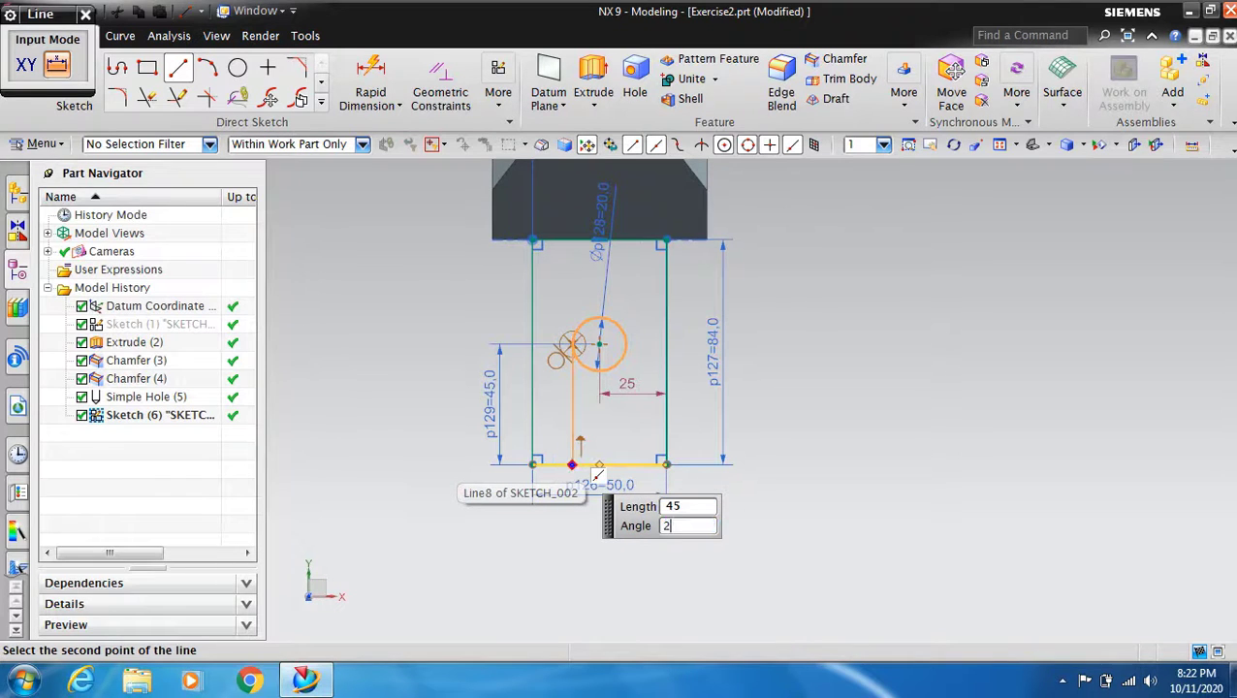
pyautogui.press('Return')
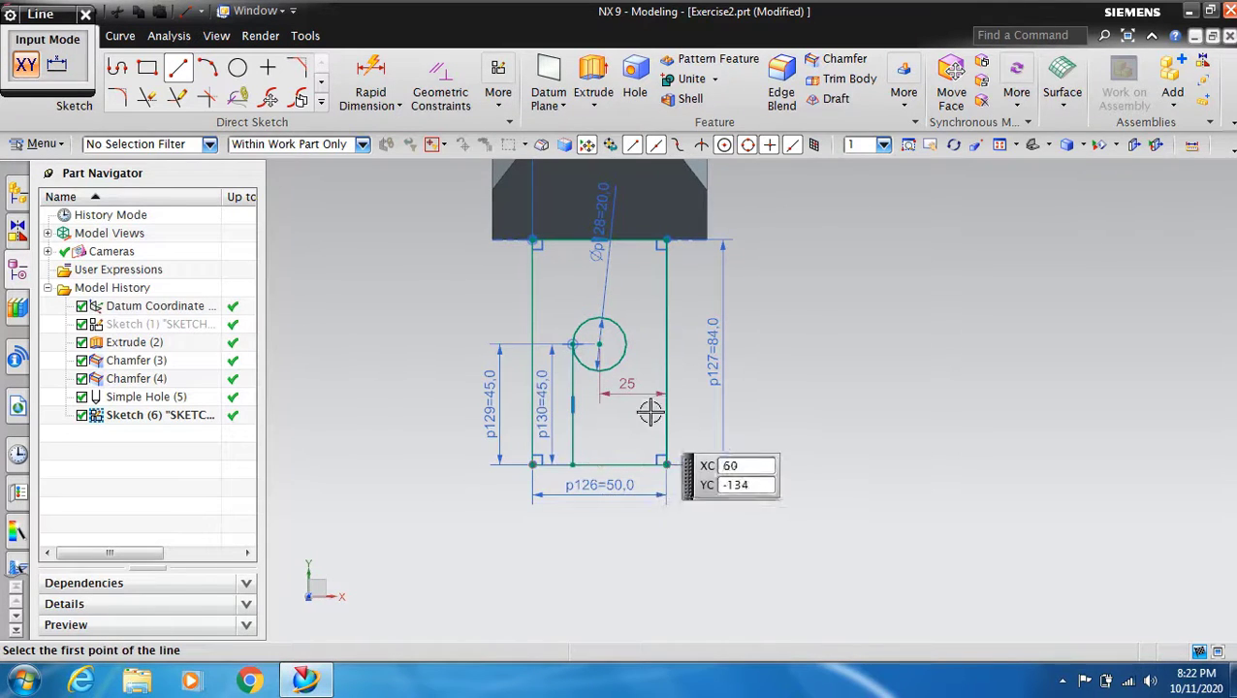
pyautogui.click(626, 346)
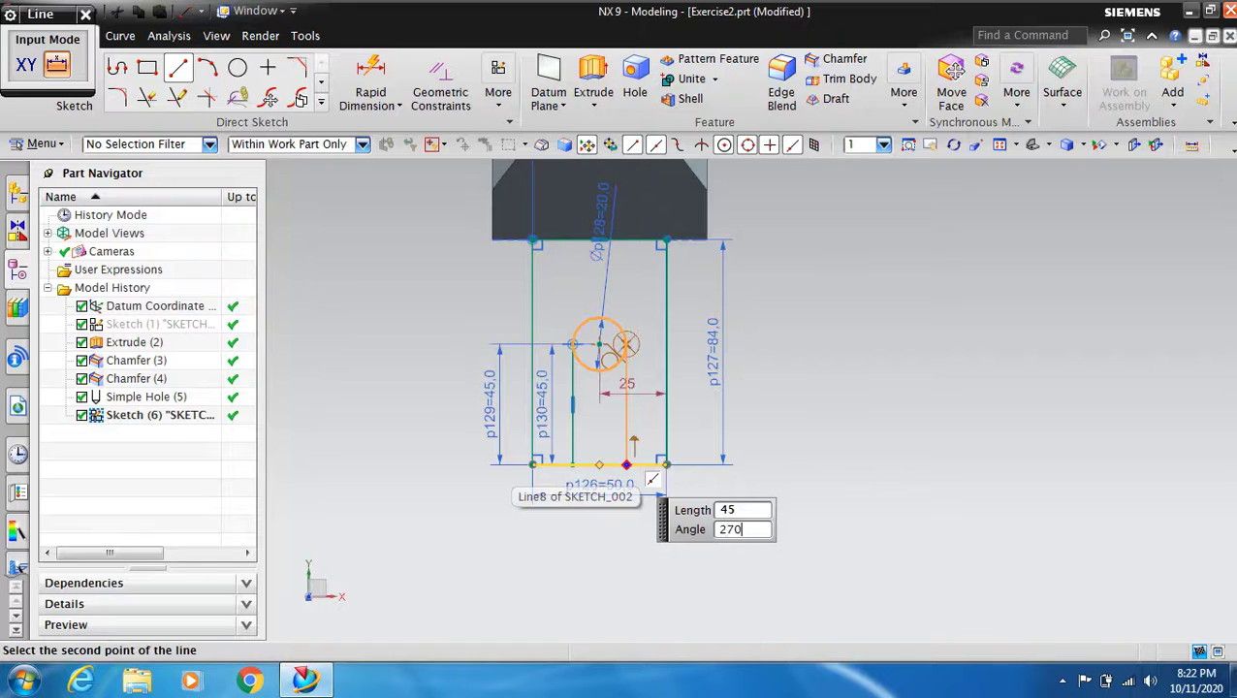
pyautogui.press('Return')
pyautogui.press('Escape')
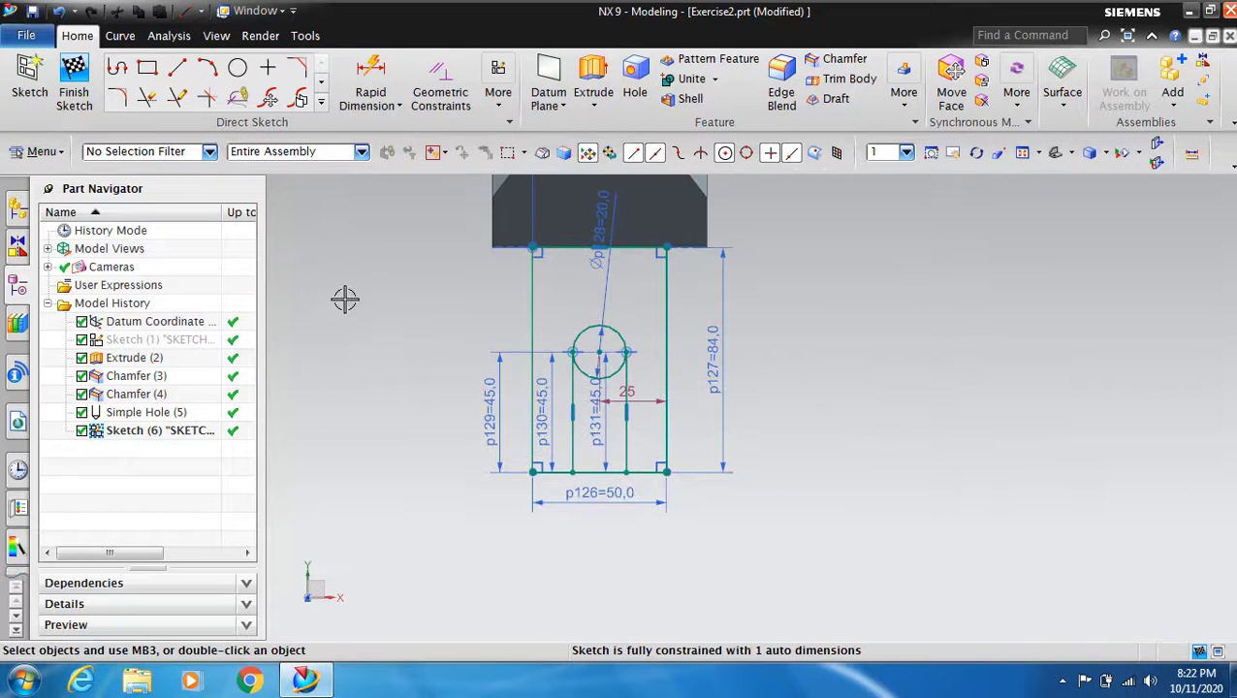
# Trim away the circle's lower half and the outer edge segment between the two lines to form an open slot.
pyautogui.click(147, 97)
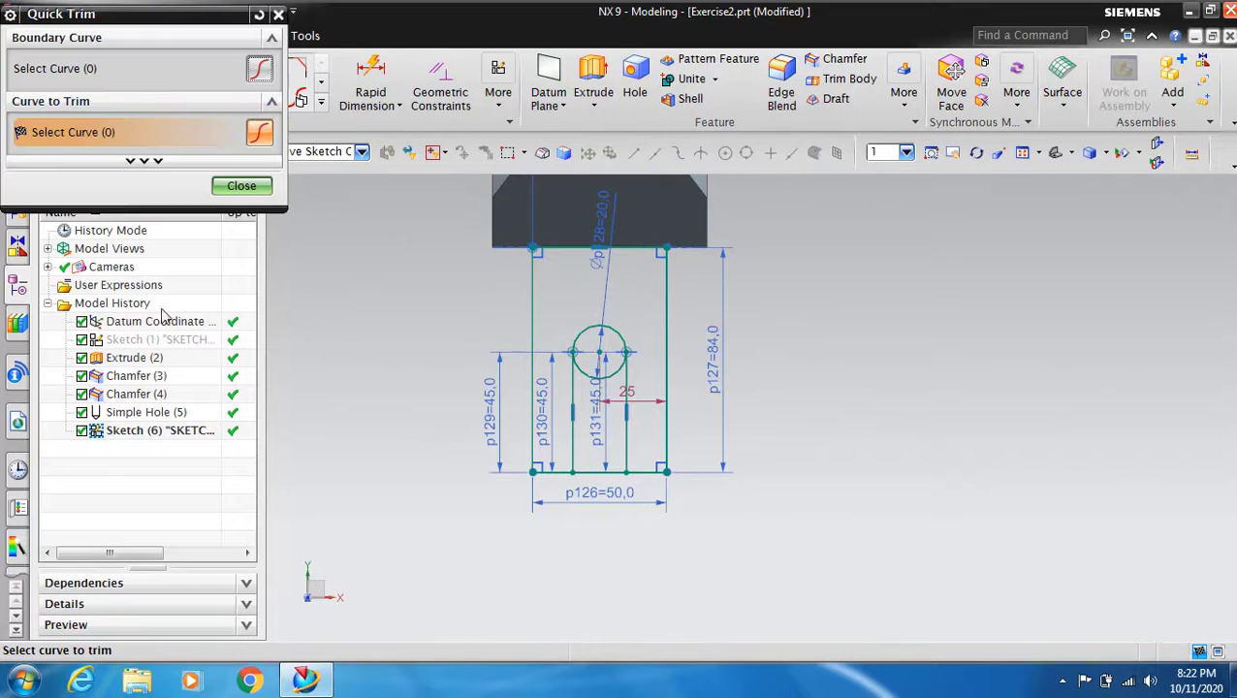
pyautogui.click(596, 473)
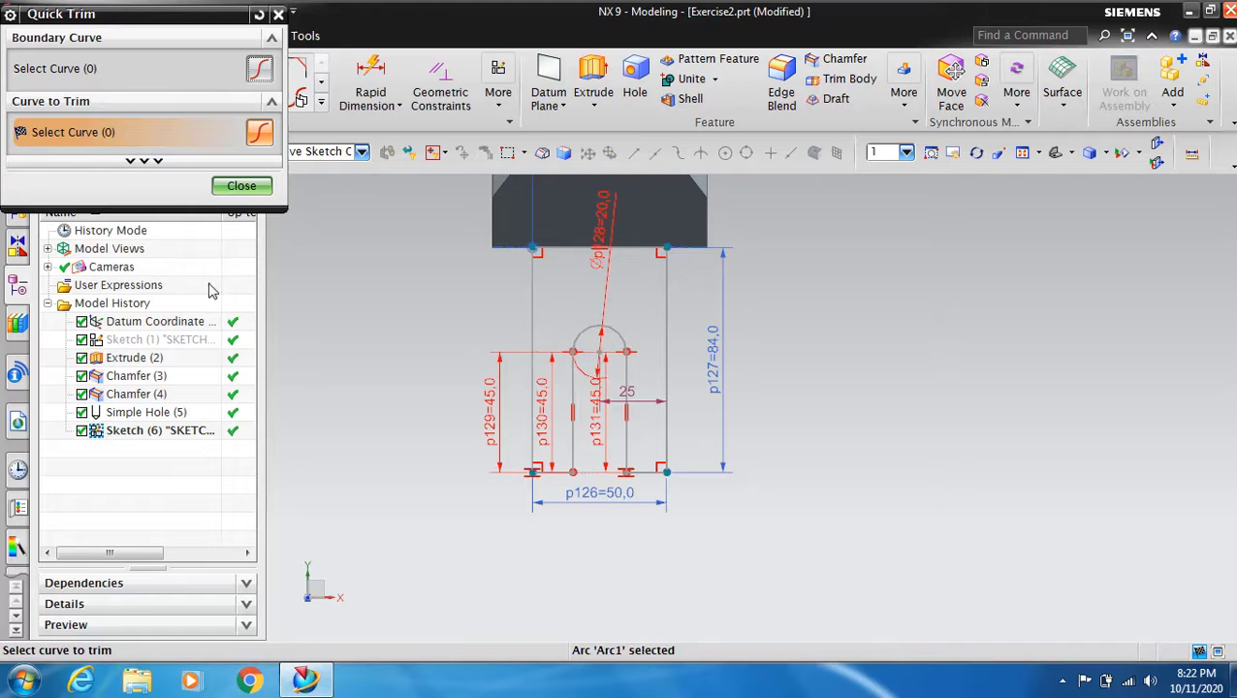
pyautogui.click(225, 185)
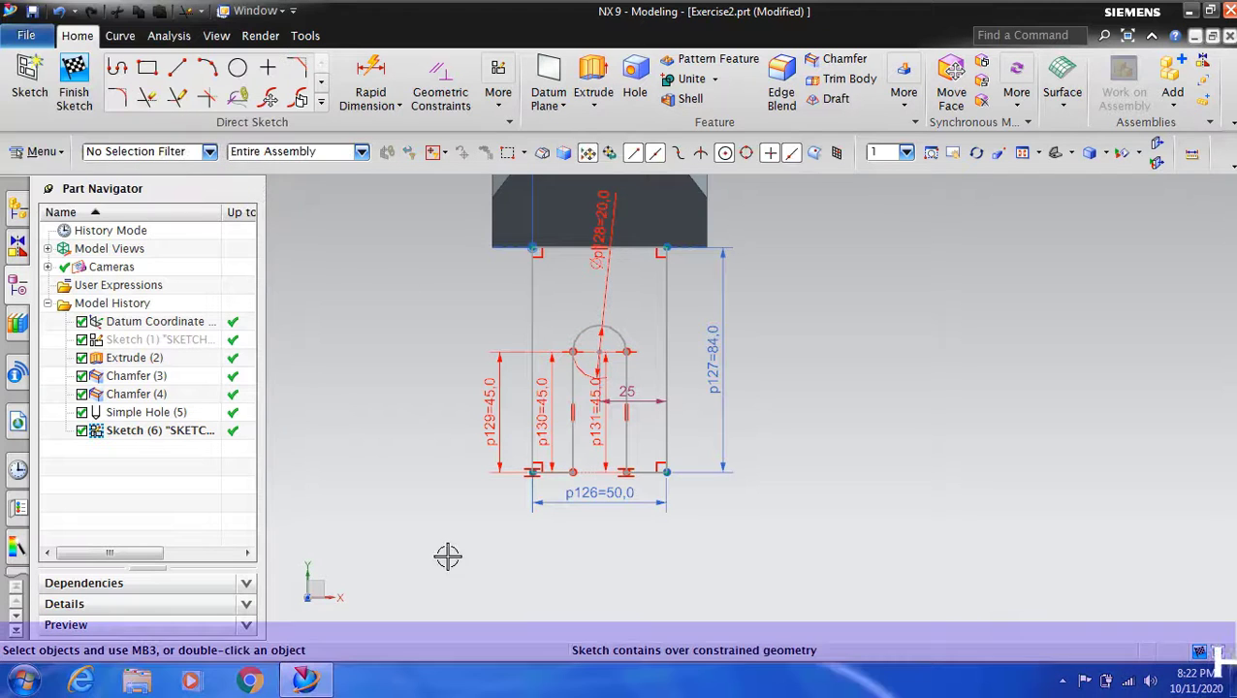
# Delete the redundant 45 mm length dimensions of the two slot side lines.
pyautogui.rightClick(553, 397)
pyautogui.click(625, 315)
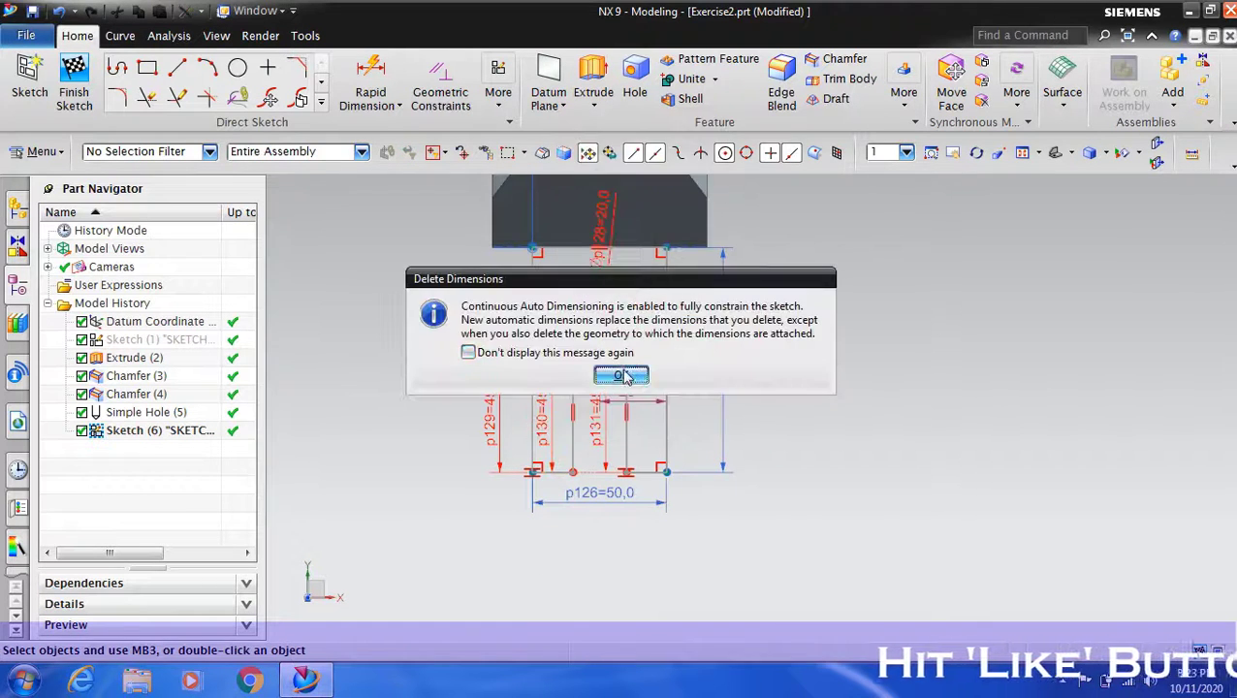
pyautogui.click(623, 362)
pyautogui.rightClick(617, 439)
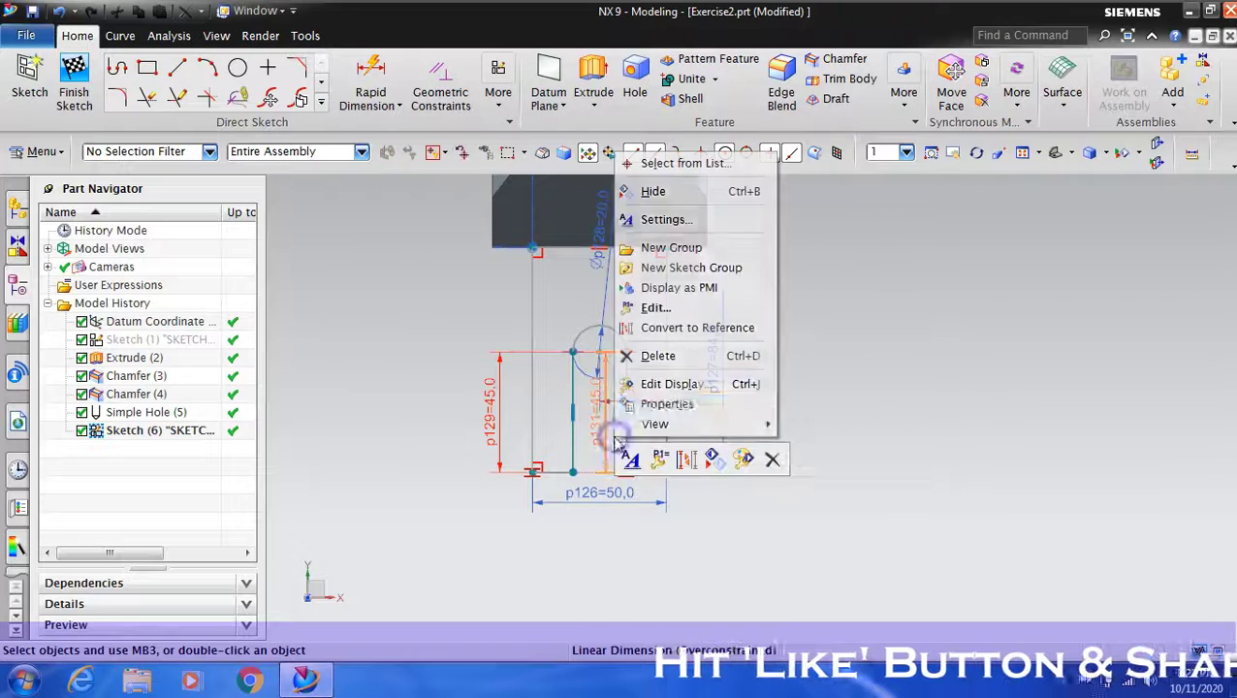
pyautogui.click(659, 353)
pyautogui.click(623, 375)
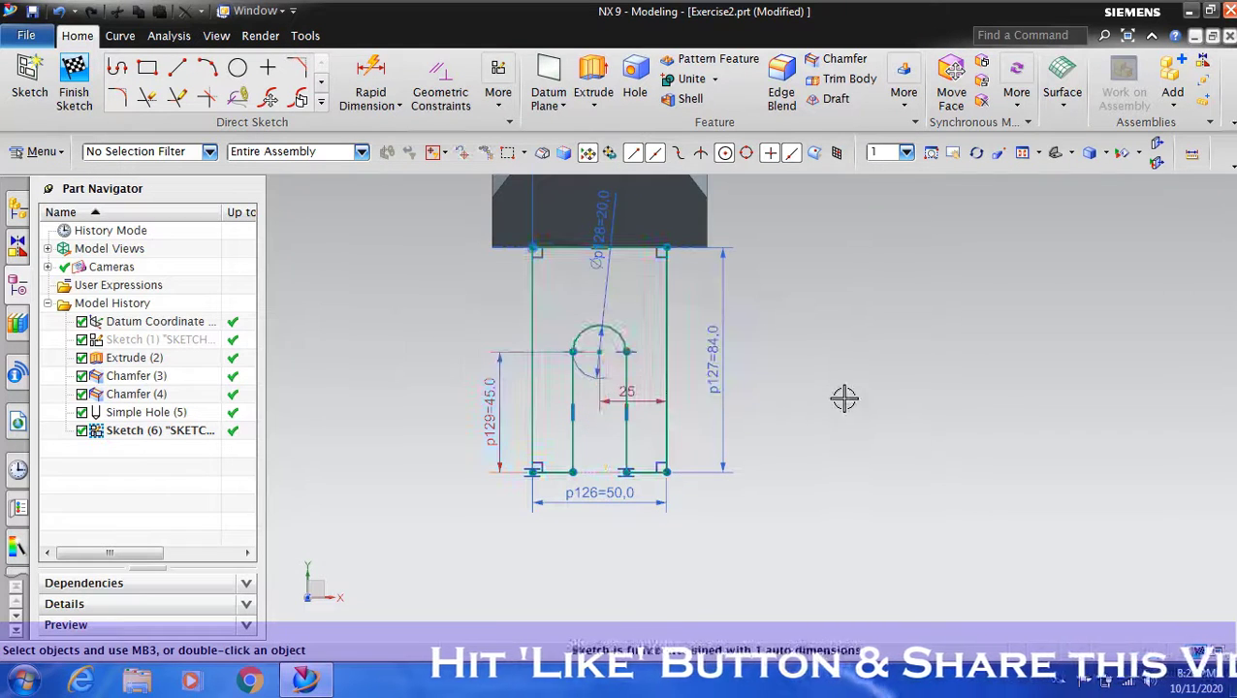
pyautogui.scroll(2, 630, 367)
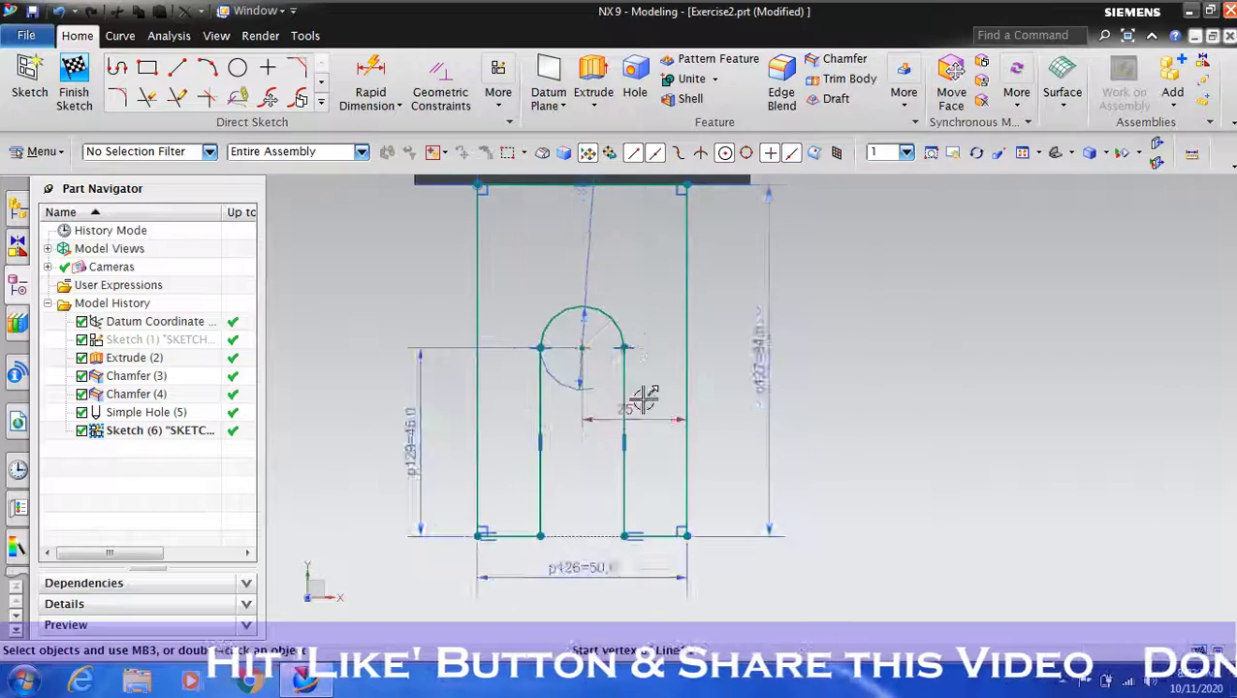
pyautogui.scroll(-3, 669, 514)
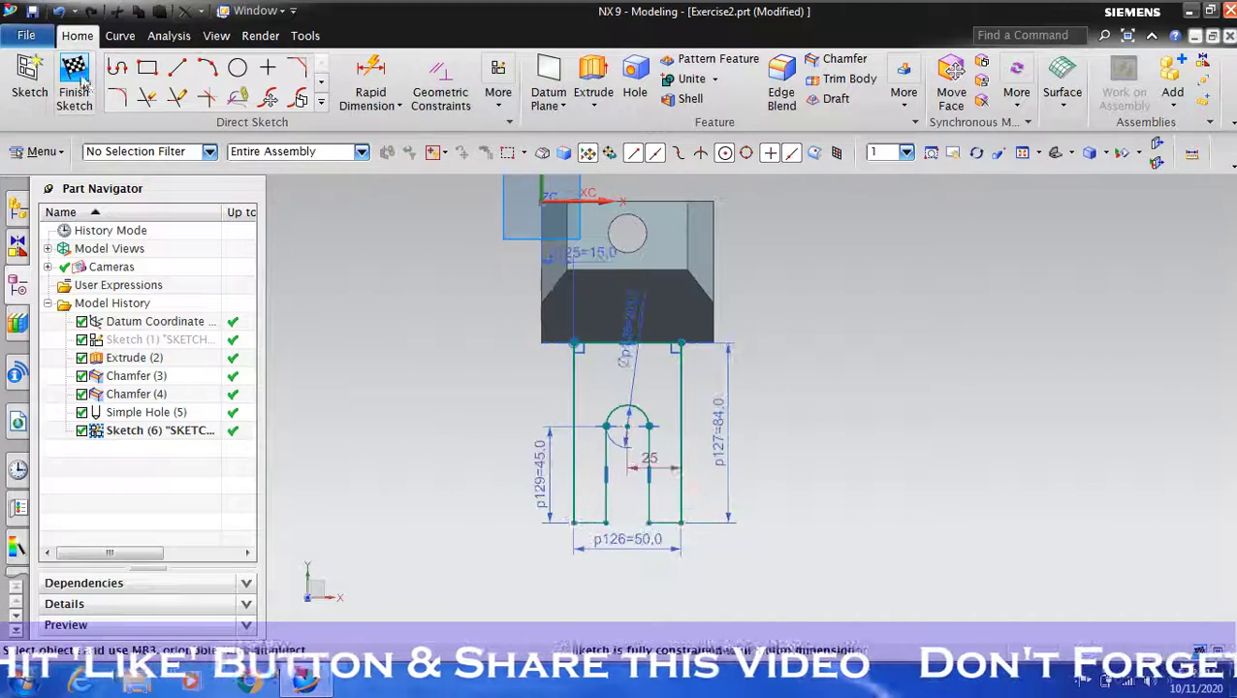